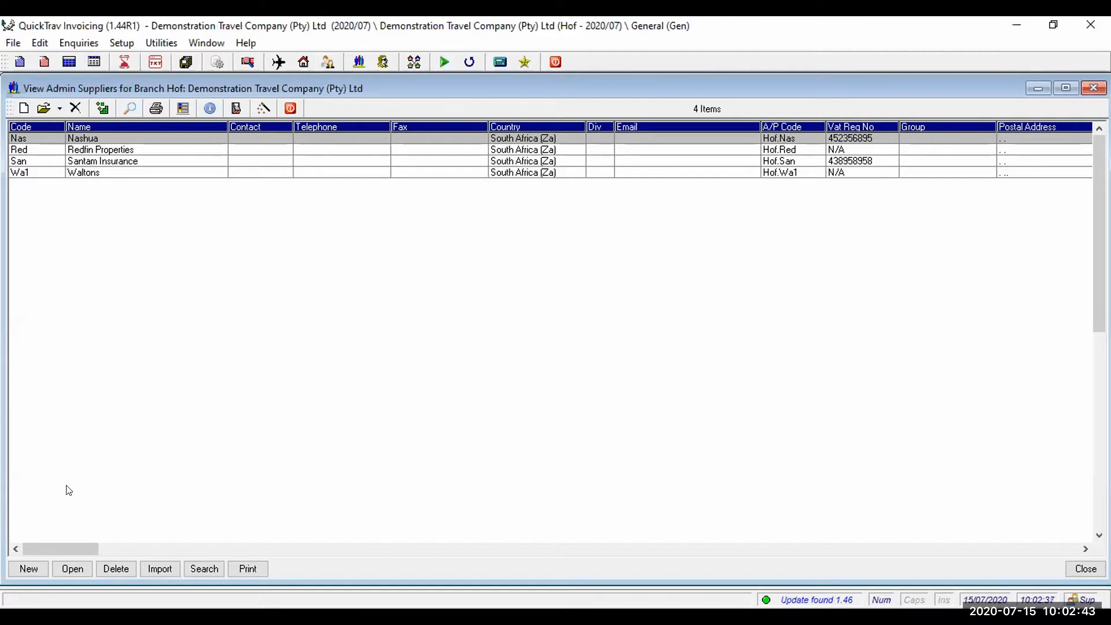
- Start a new admin supplier with account code C11 after the duplicate code Cit is rejected
left_click(28, 567)
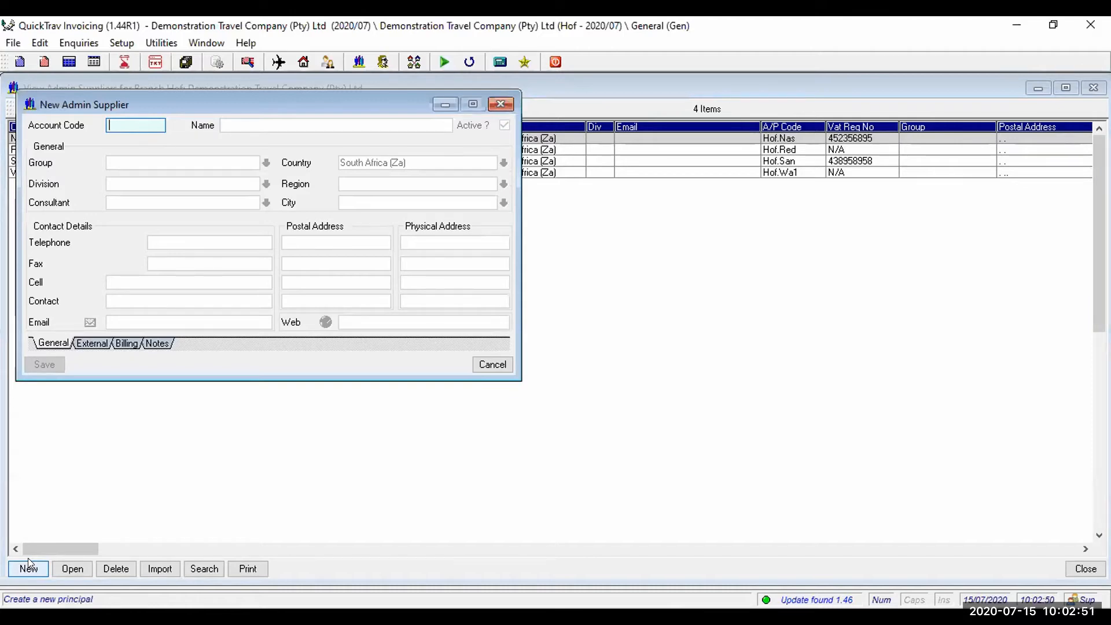
type("Cit")
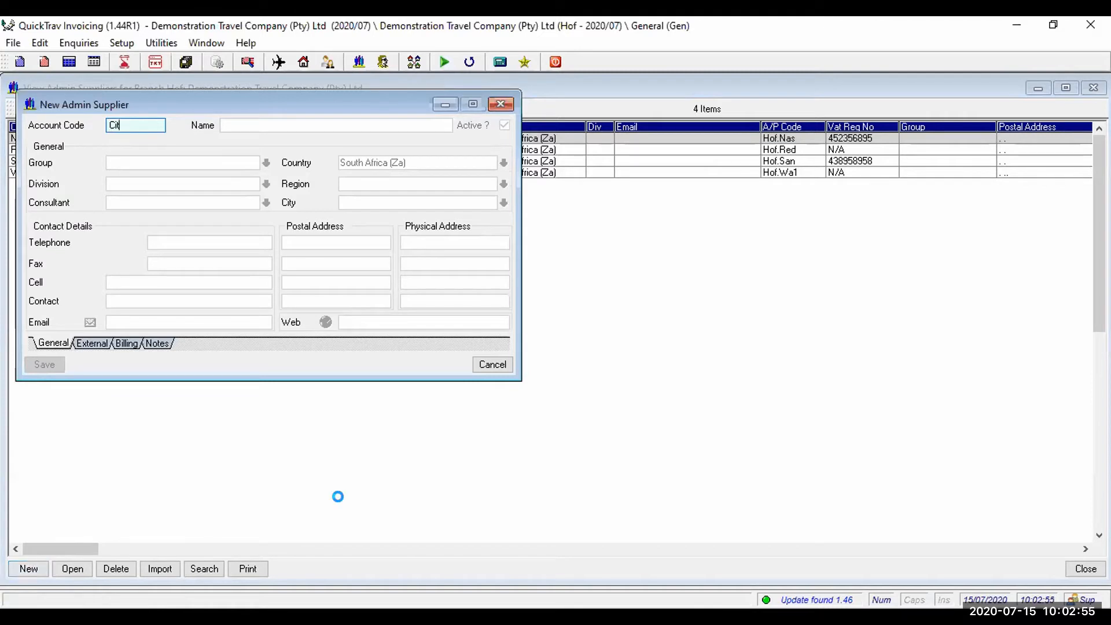
key("Tab")
left_click(275, 269)
type("C11")
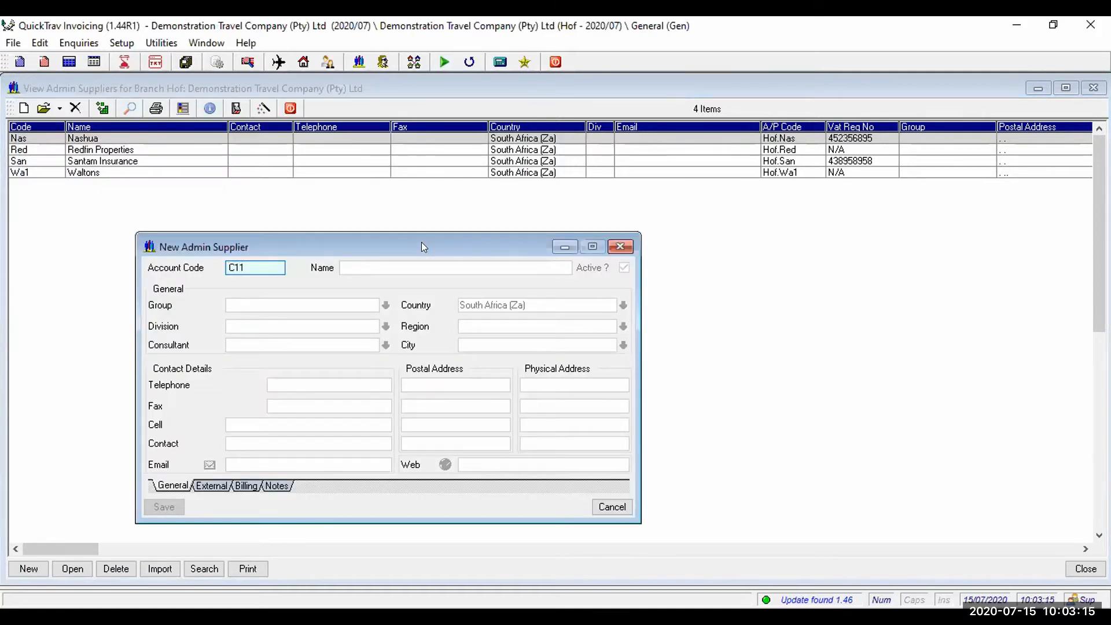
key("Tab")
- Name the supplier 'City Of Cape Town' and step through the Group, Division and Country fields
type("ci")
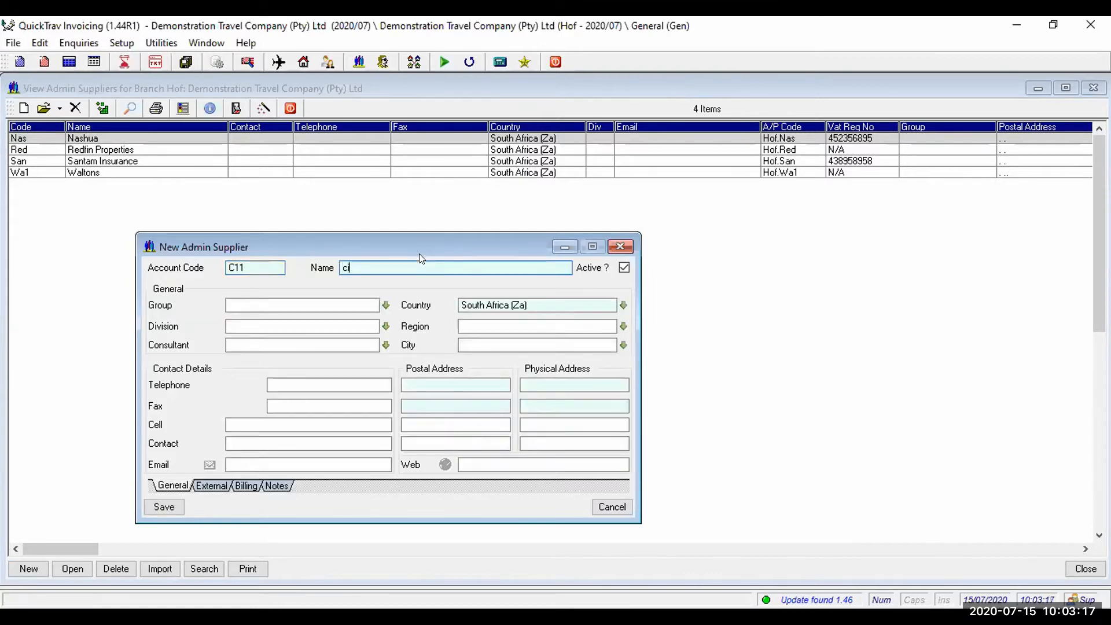
type("ty of data")
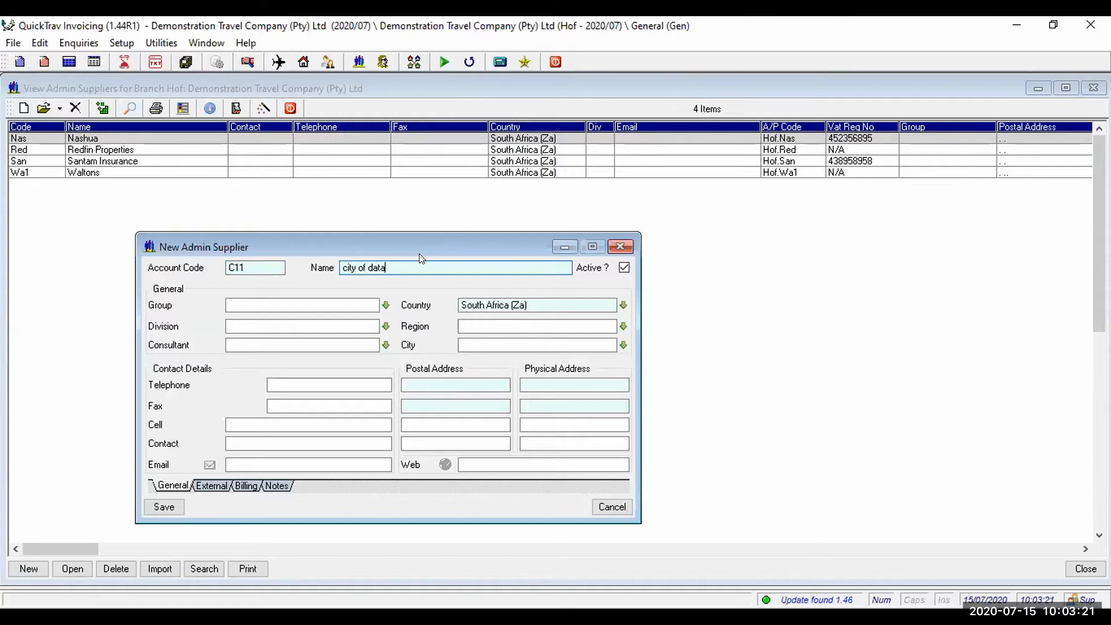
key("BackSpace")
key("BackSpace")
key("BackSpace")
key("BackSpace")
type("cape town")
key("Tab")
left_click(322, 325)
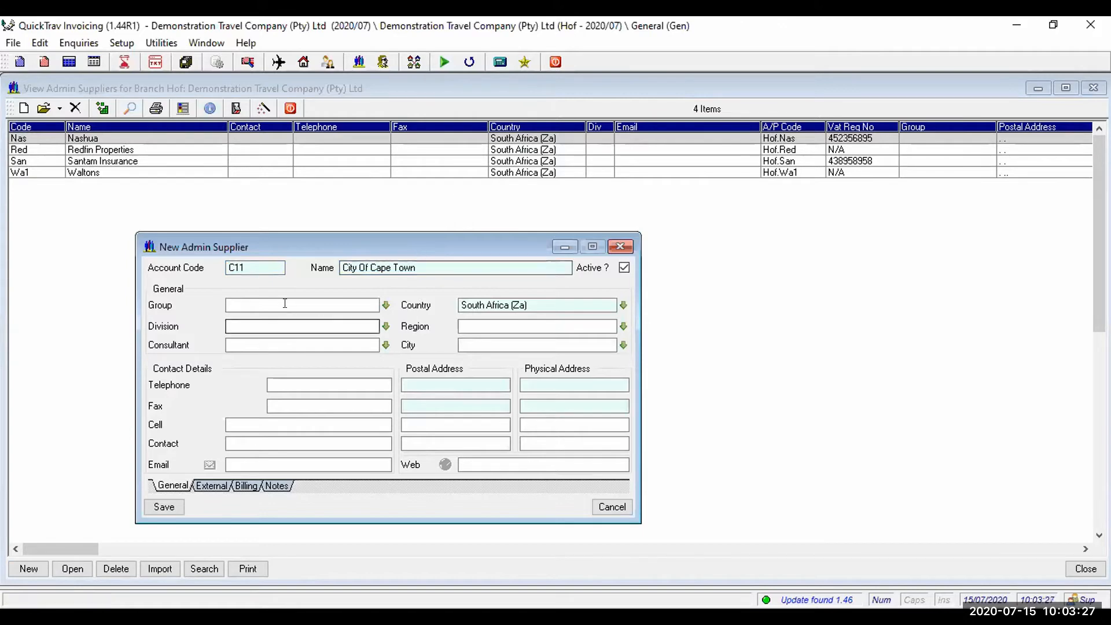
left_click(294, 304)
left_click(282, 326)
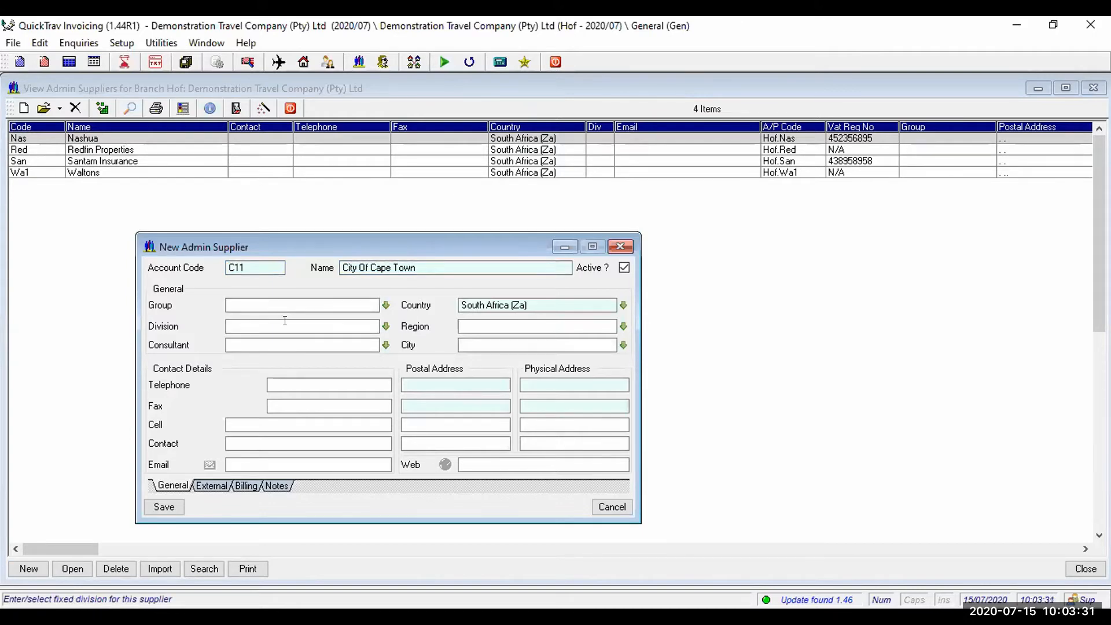
left_click(504, 300)
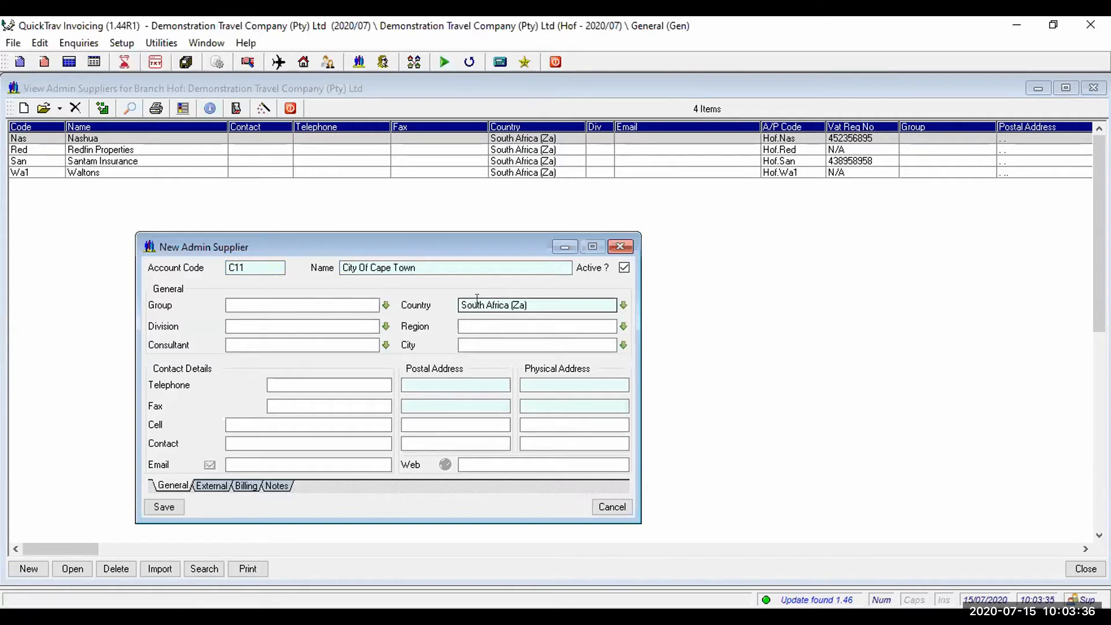
- Enter the supplier's telephone number, leaving Fax, Cell, Contact and Email blank
left_click(281, 385)
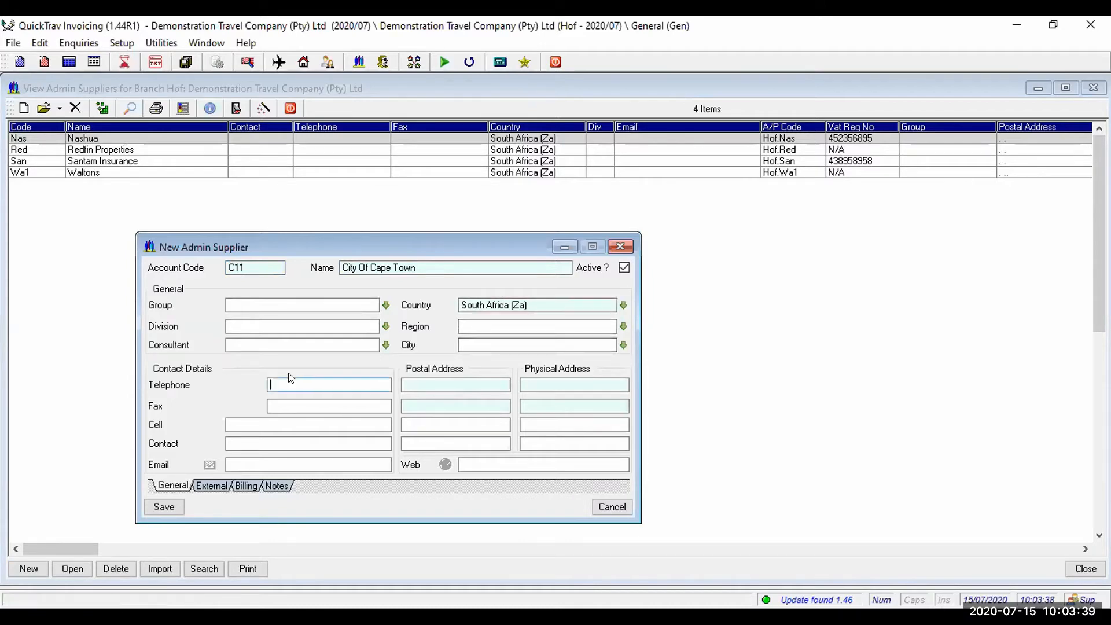
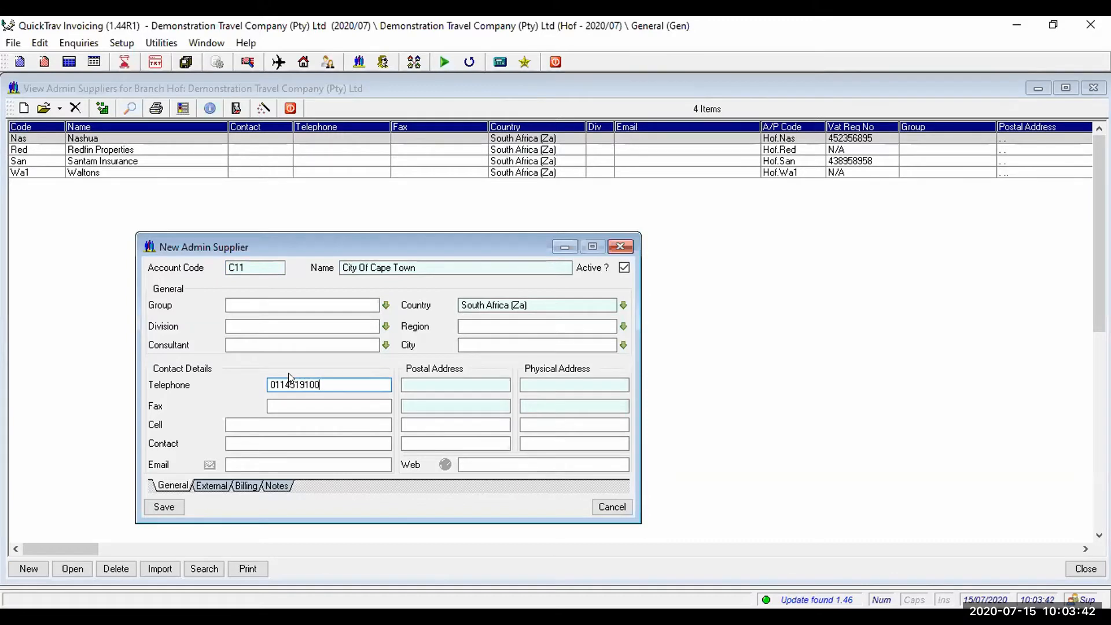
key("Tab")
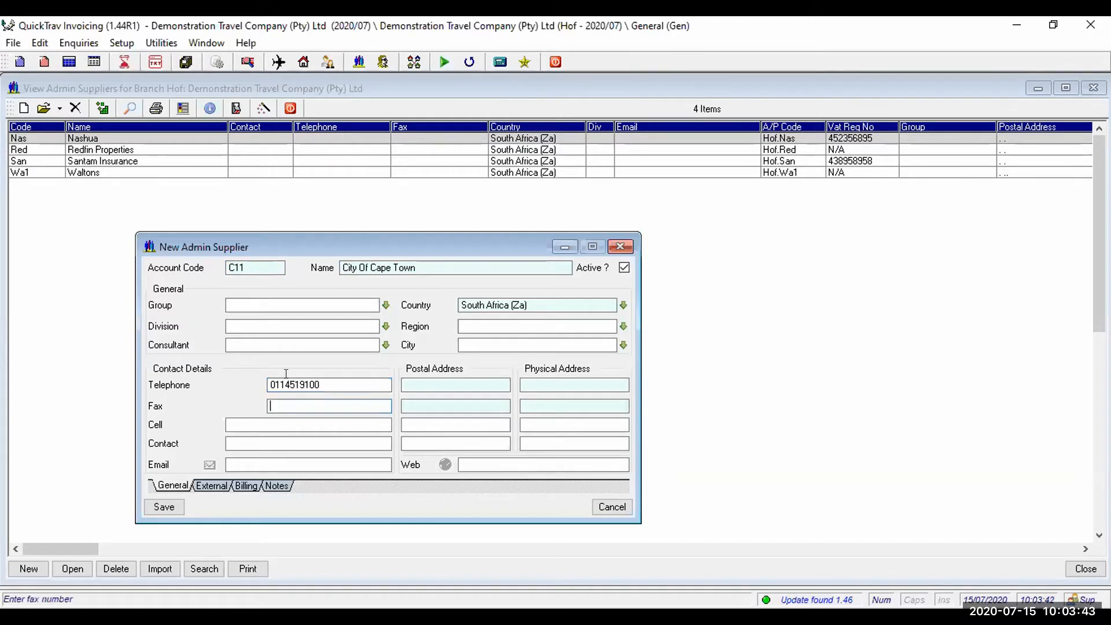
left_click(232, 419)
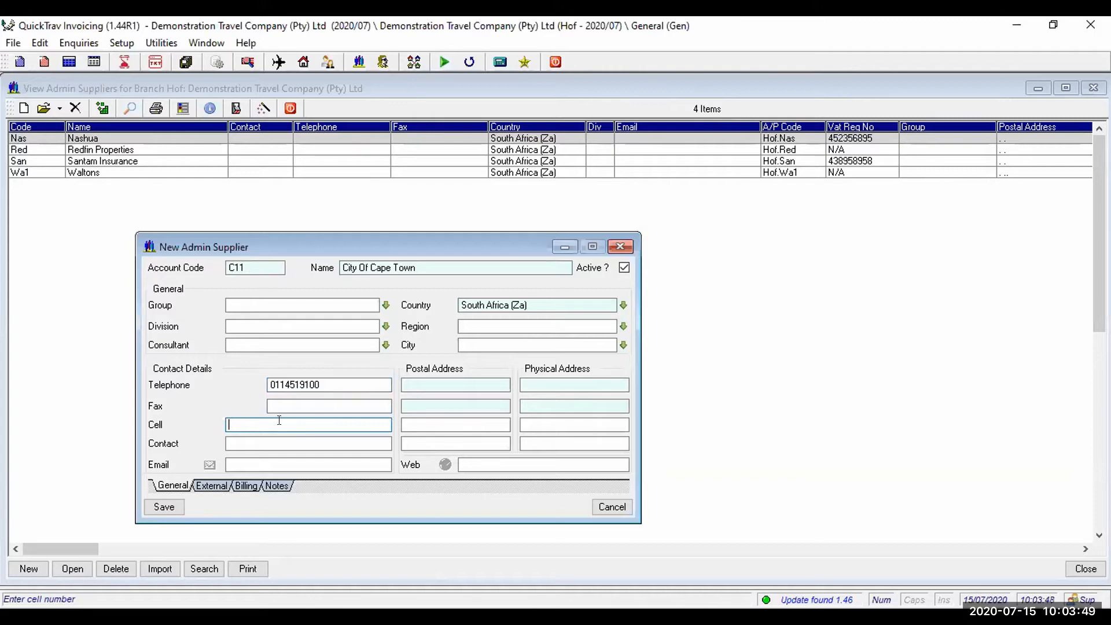
left_click_drag(279, 421, 239, 431)
left_click(306, 441)
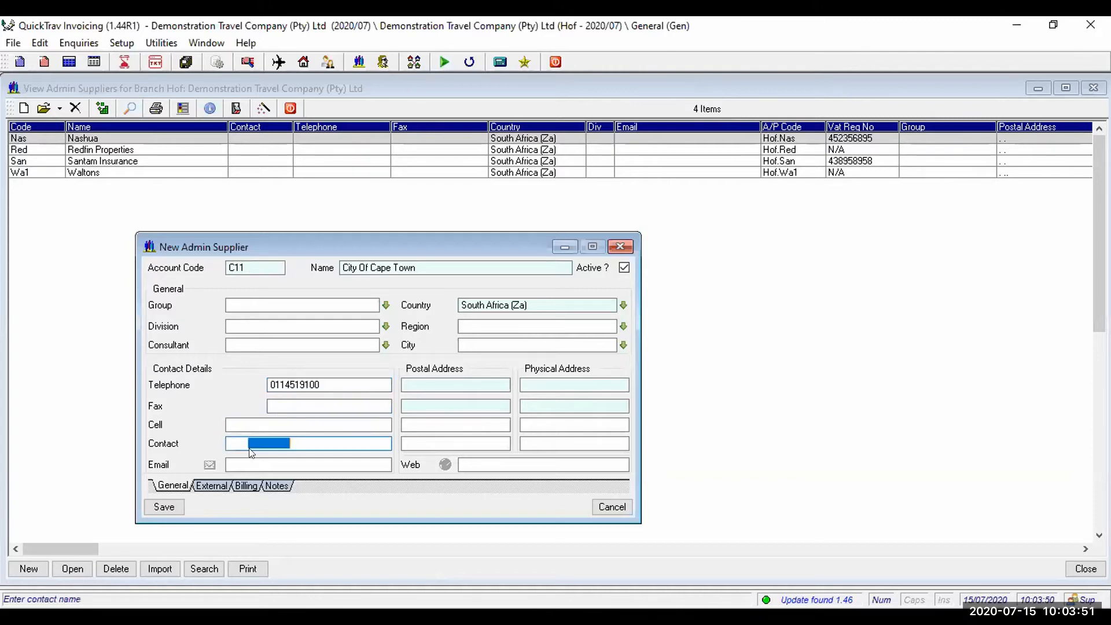
left_click(231, 464)
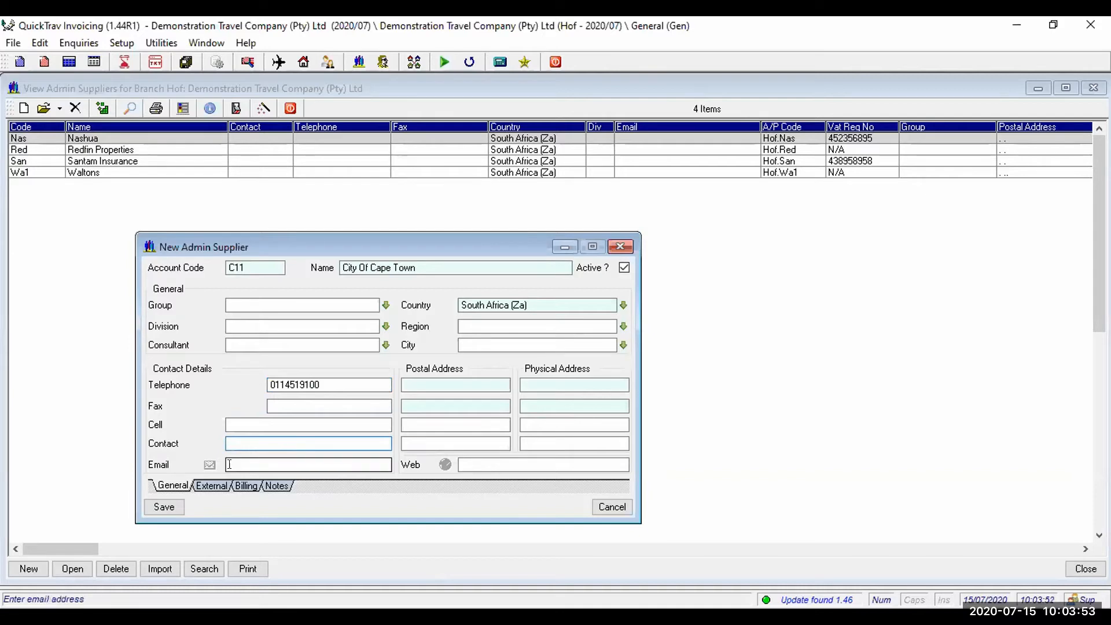
left_click_drag(231, 465, 301, 465)
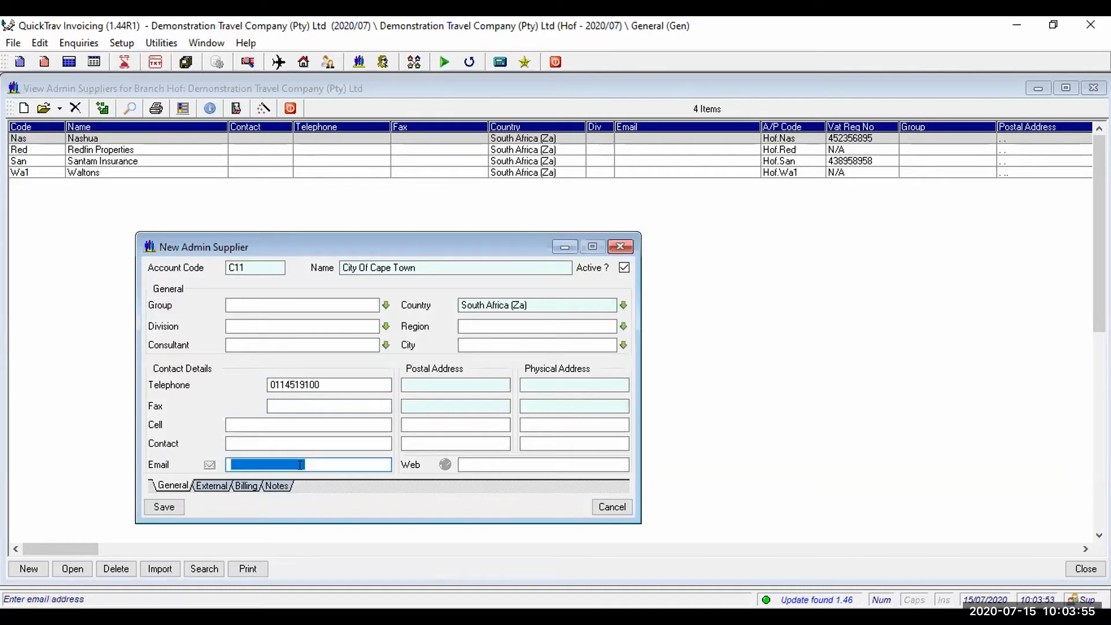
key("Delete")
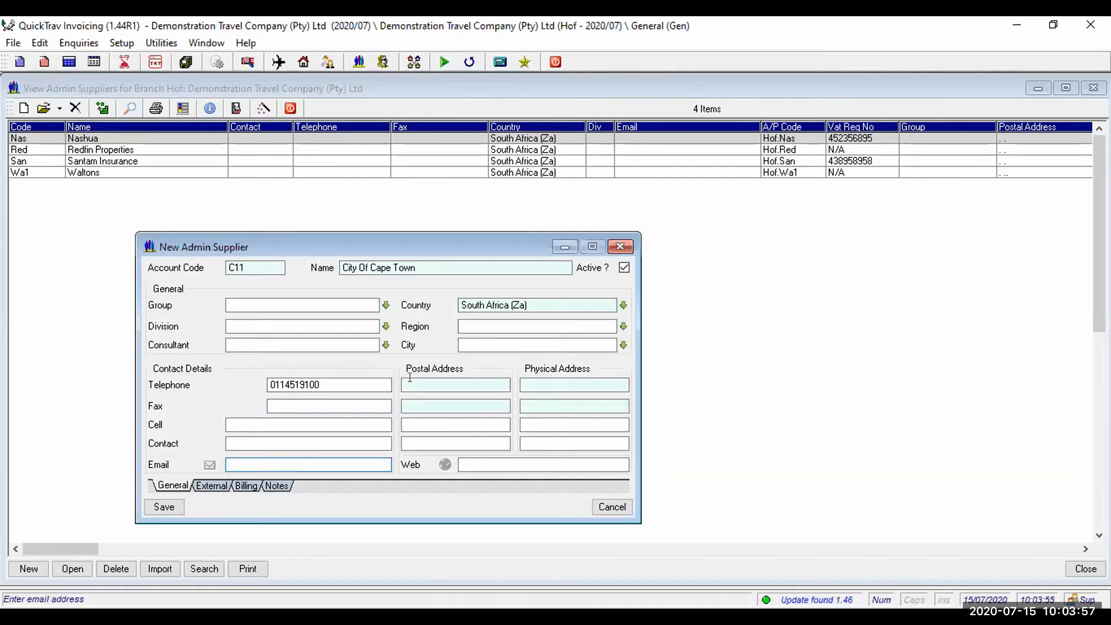
- Fill postal address lines 1, 2 and 4 and put a dot in the physical address
left_click(410, 382)
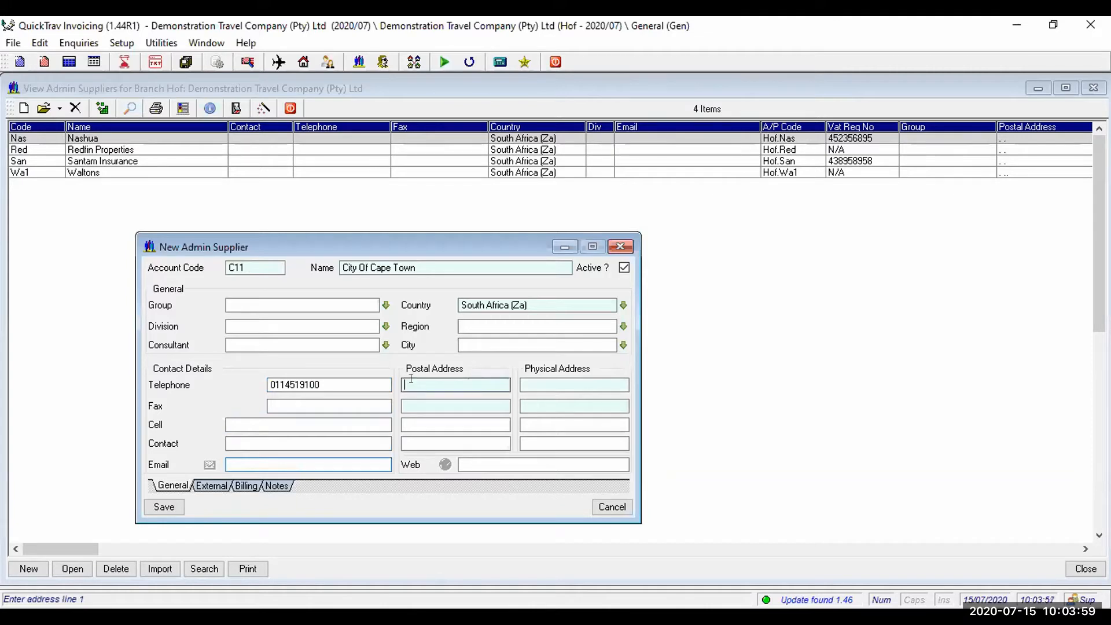
type("po")
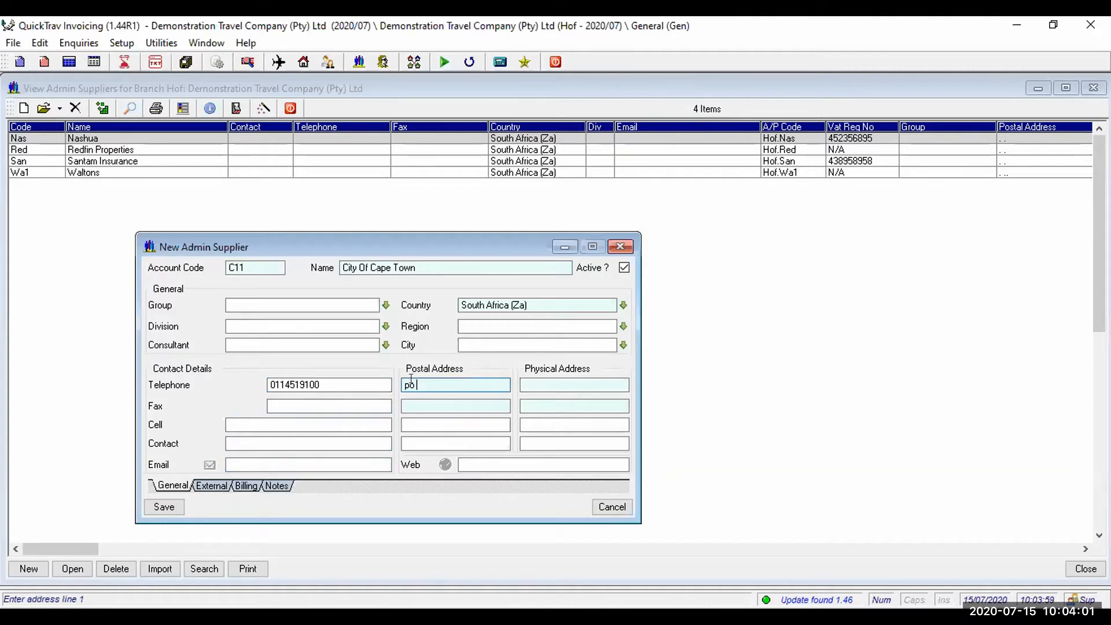
type("box 12")
key("Return")
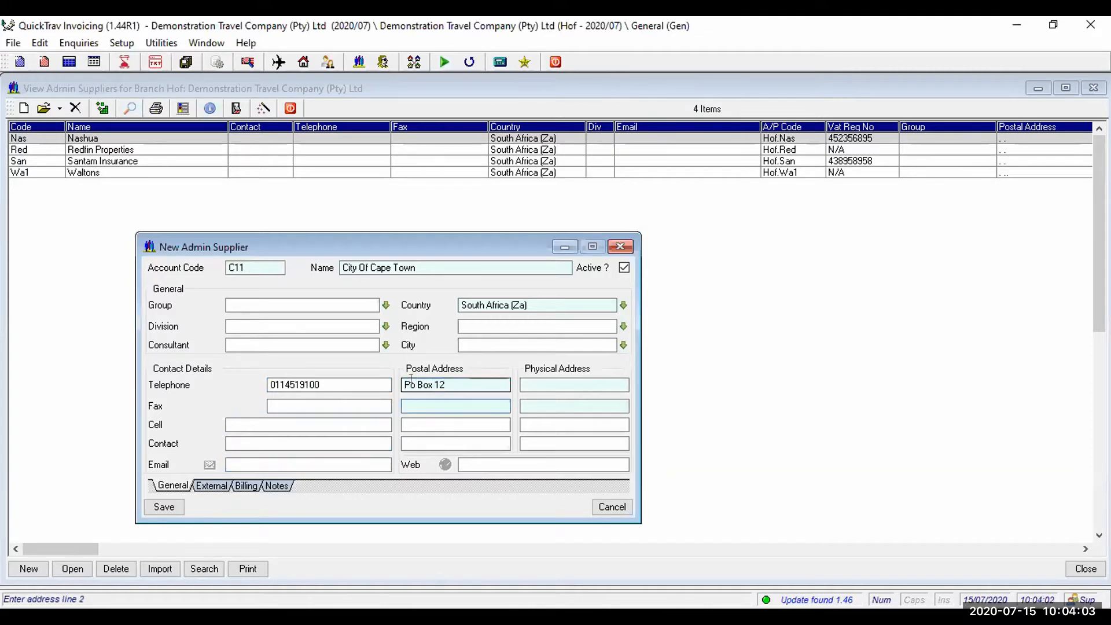
type("cape town")
left_click(401, 450)
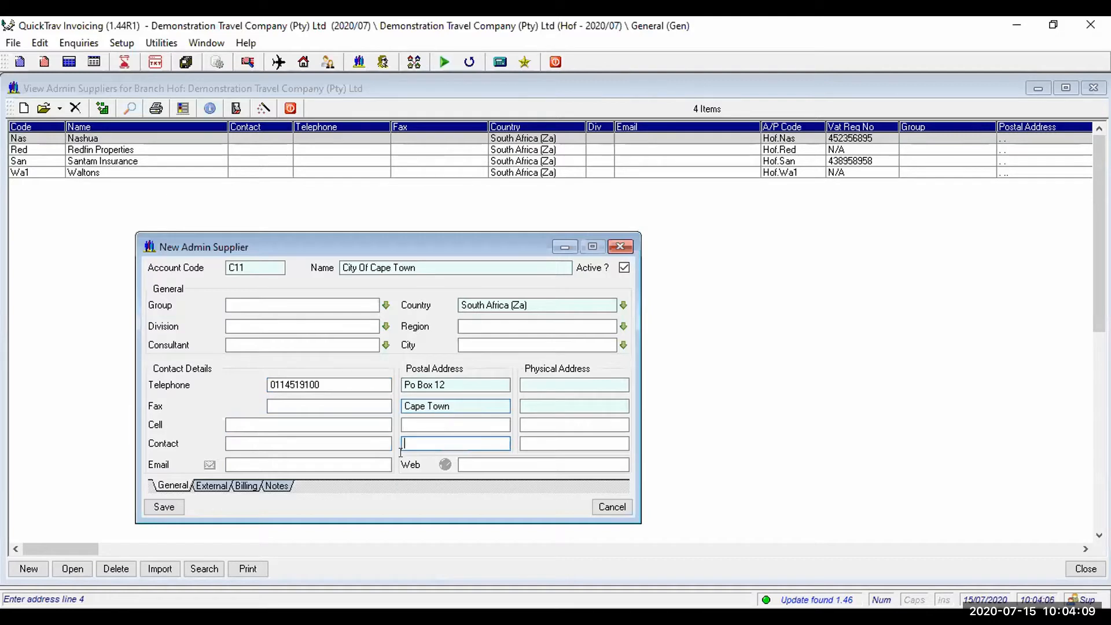
type("7441")
left_click(554, 380)
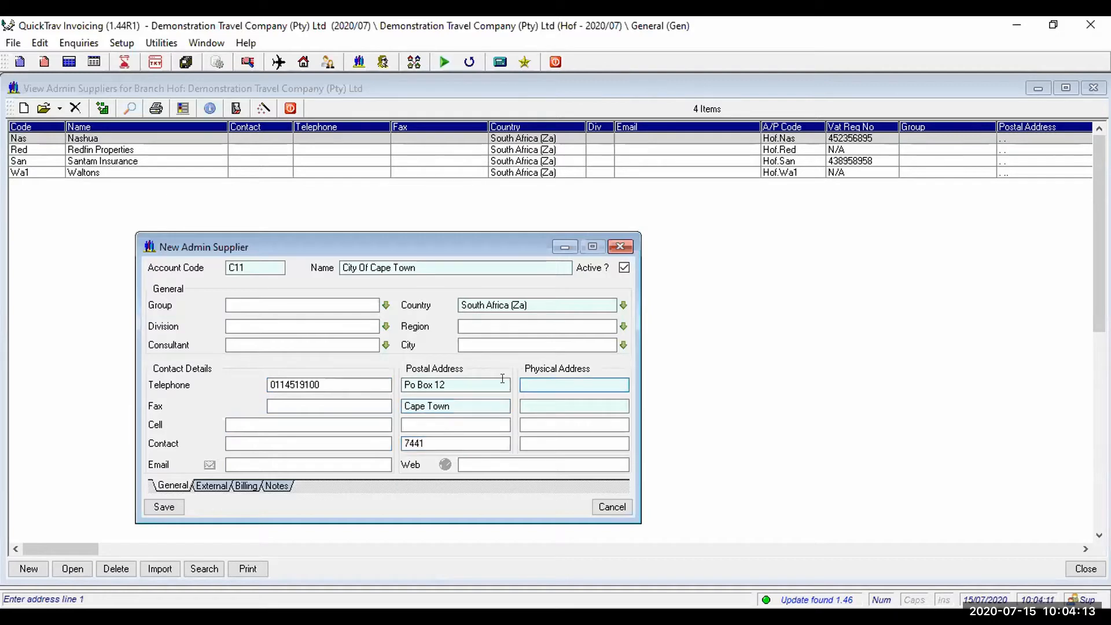
type(".")
key("Tab")
type(".")
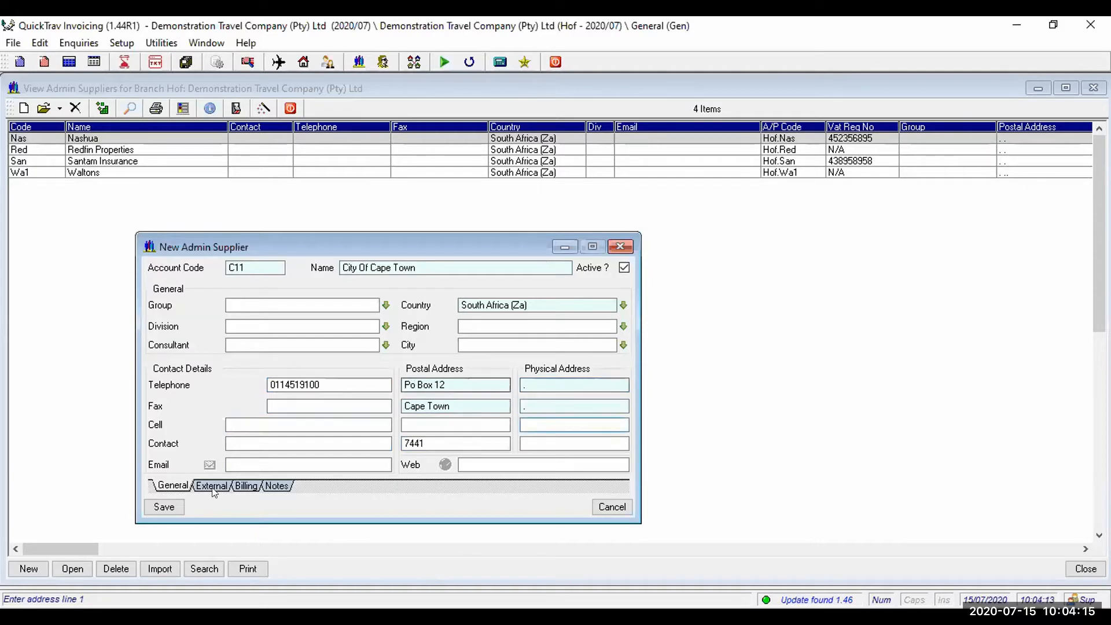
key("Tab")
- On the External references, tick No Vat No so the VAT registration shows N/A
left_click(212, 486)
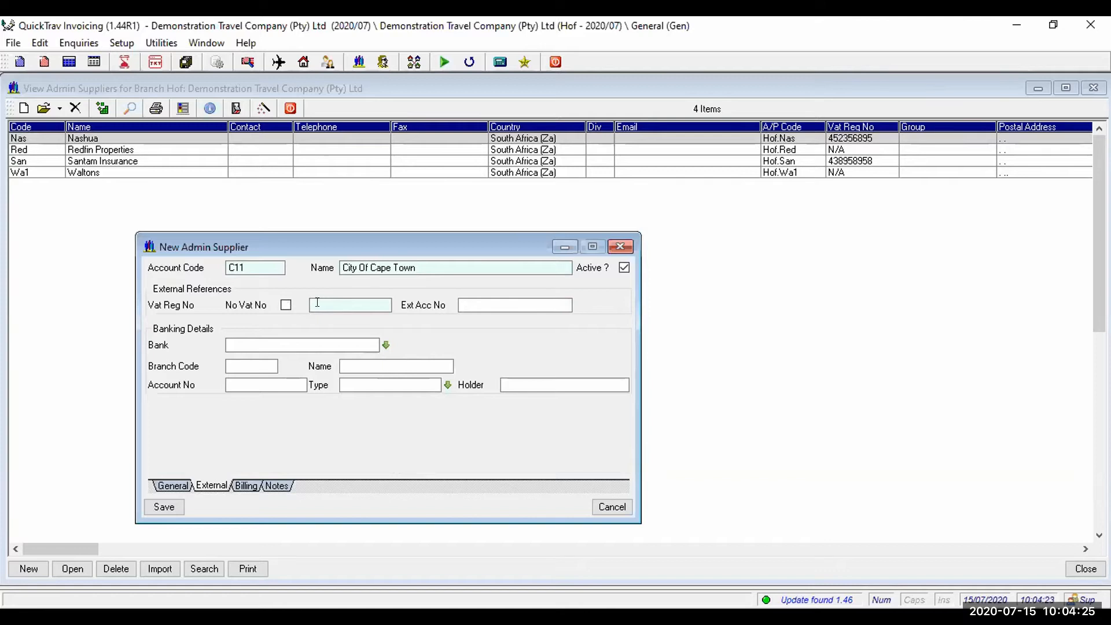
left_click(359, 300)
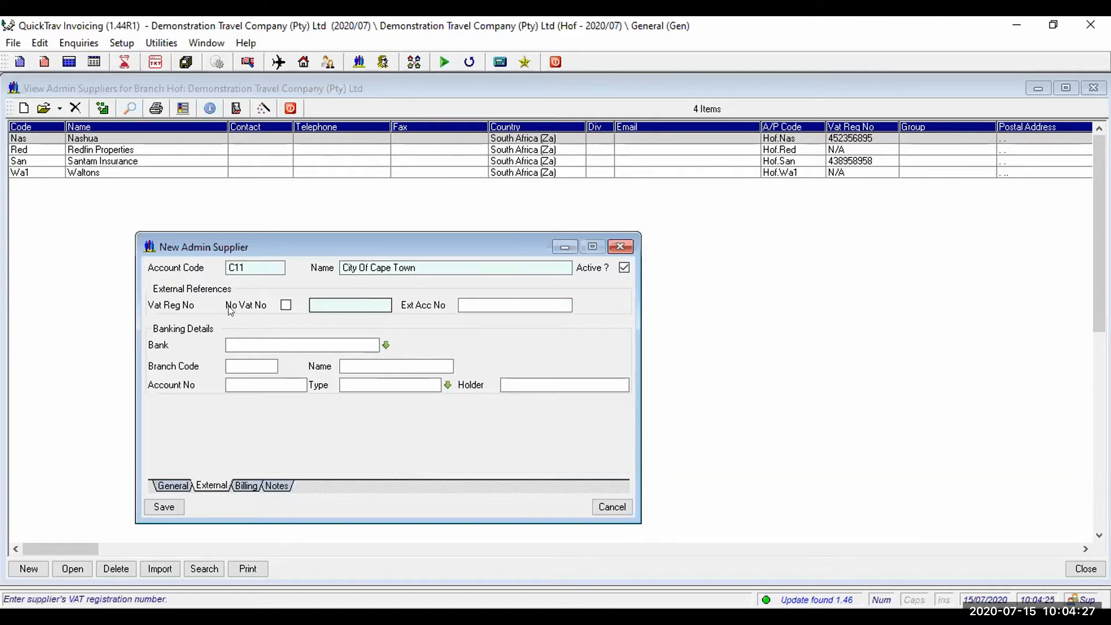
left_click(286, 305)
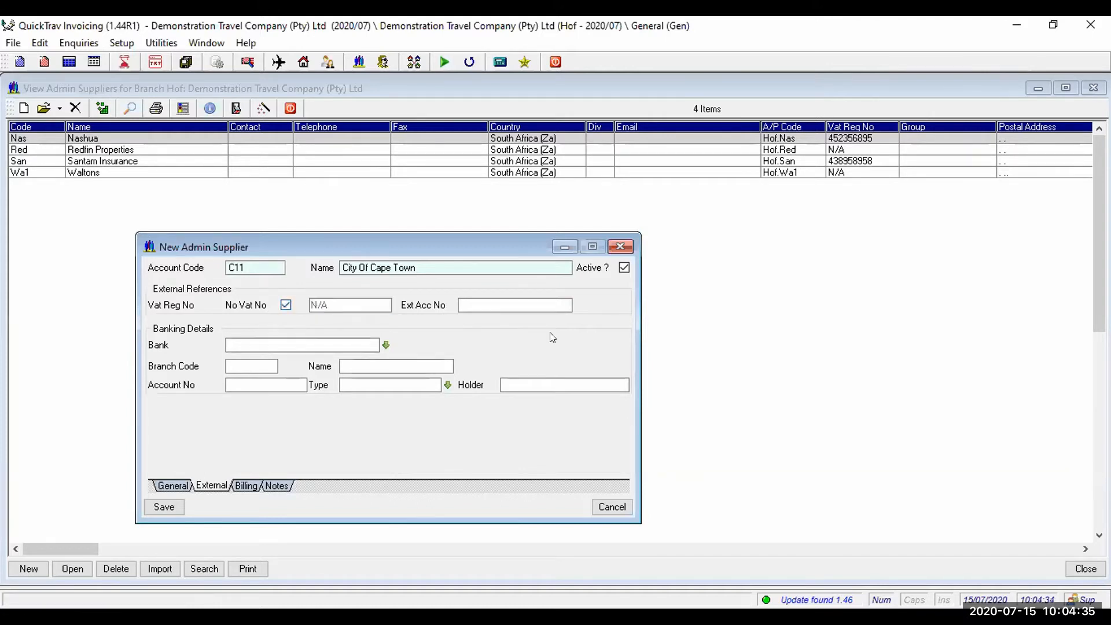
left_click(299, 374)
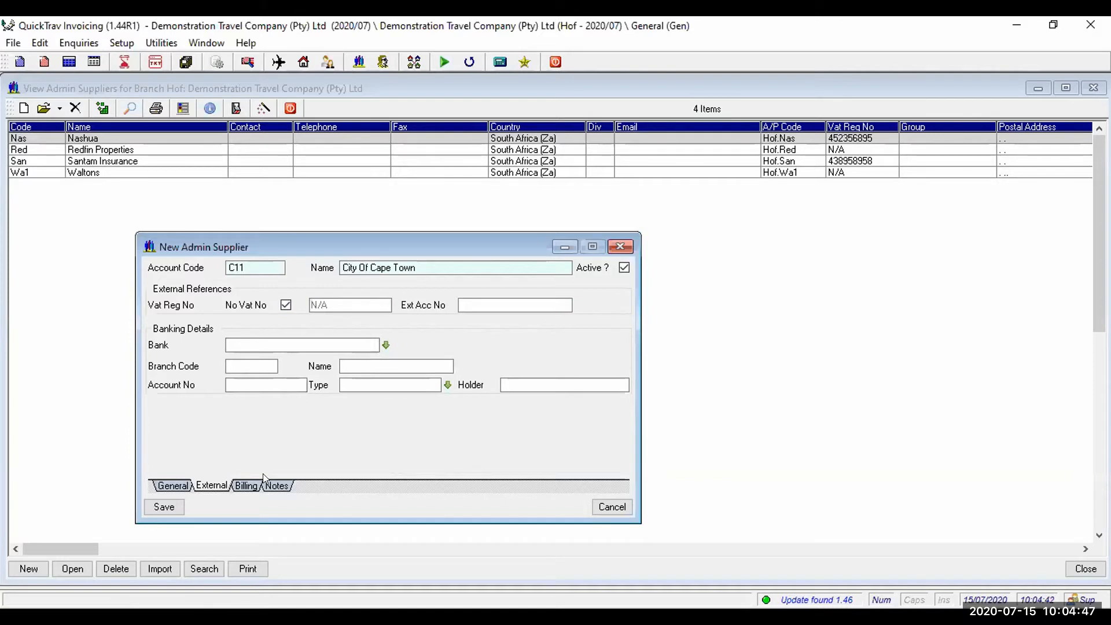
- Review the Billing and Notes tabs, then save supplier City Of Cape Town (C11)
left_click(244, 485)
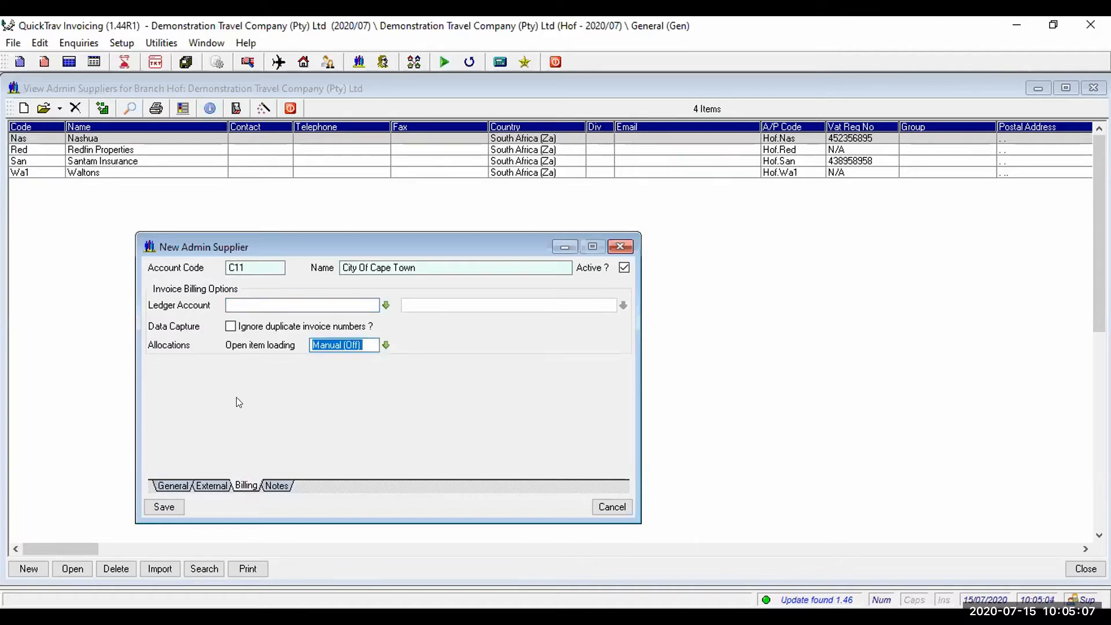
left_click(280, 485)
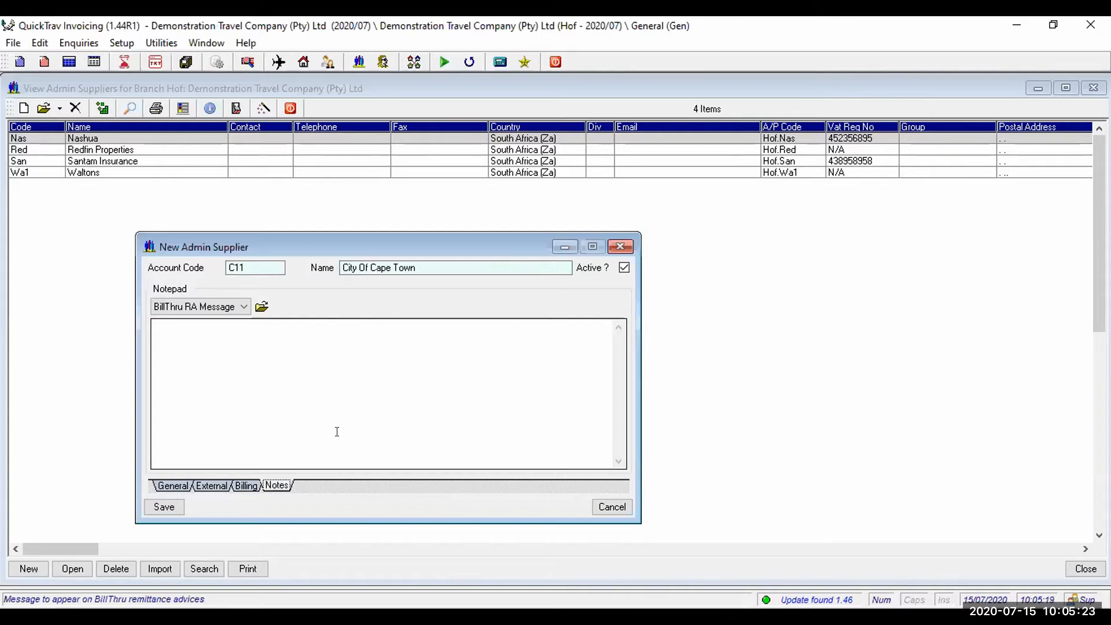
left_click(165, 507)
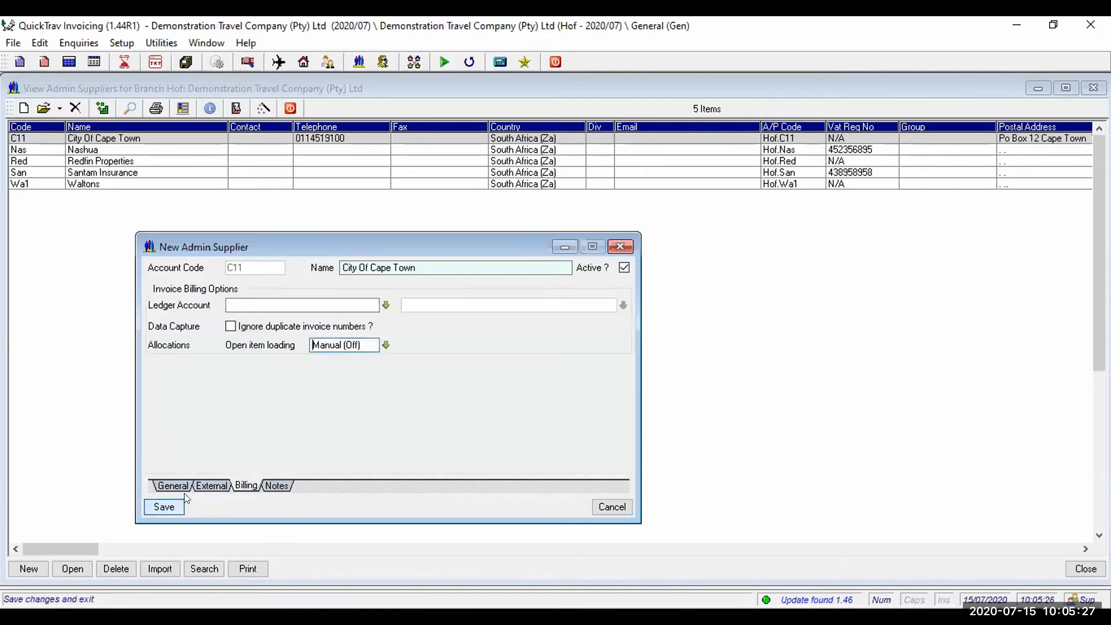
- Select the Waltons row in the five-supplier list, then leave the invoicing program
left_click(83, 186)
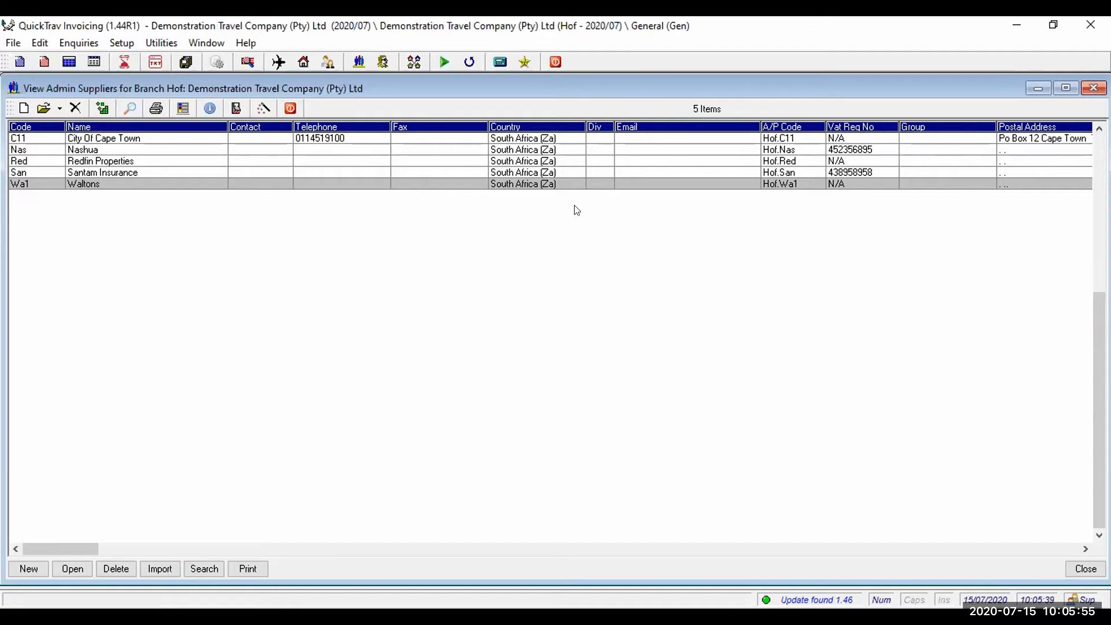
left_click(568, 95)
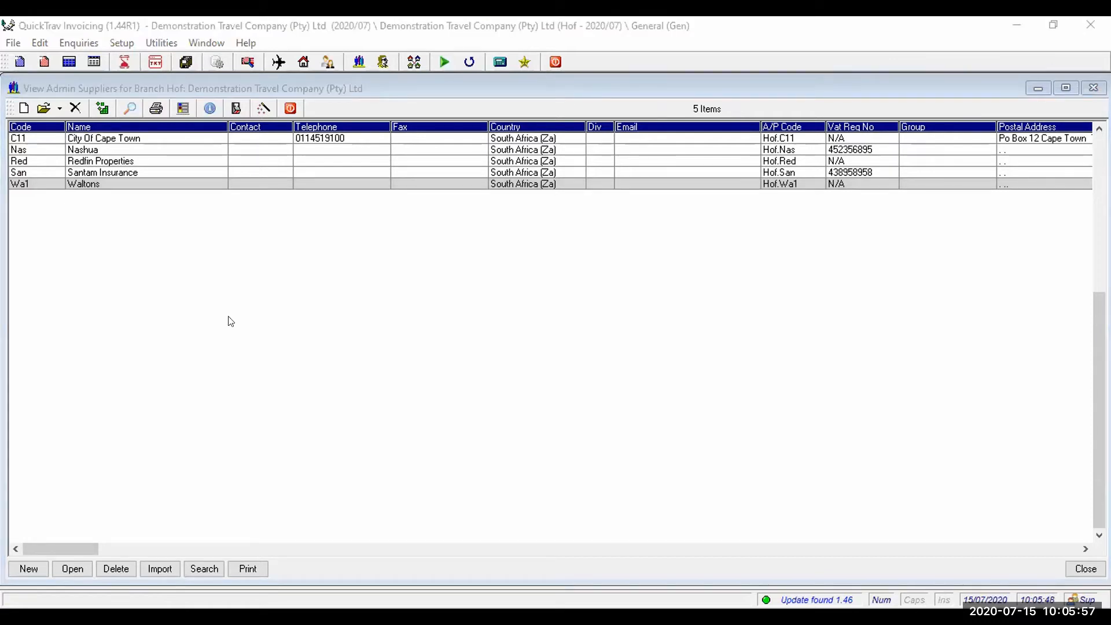
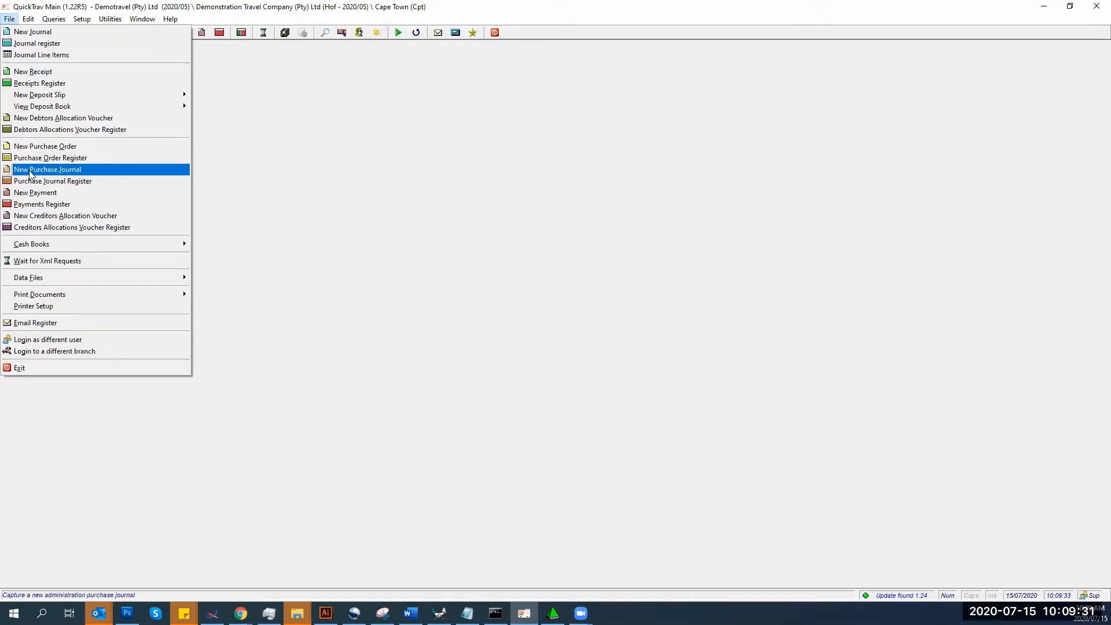
- Start admin purchase voucher Hof.0000002 with preparer dz and supplier Waltons (Wal)
left_click(33, 174)
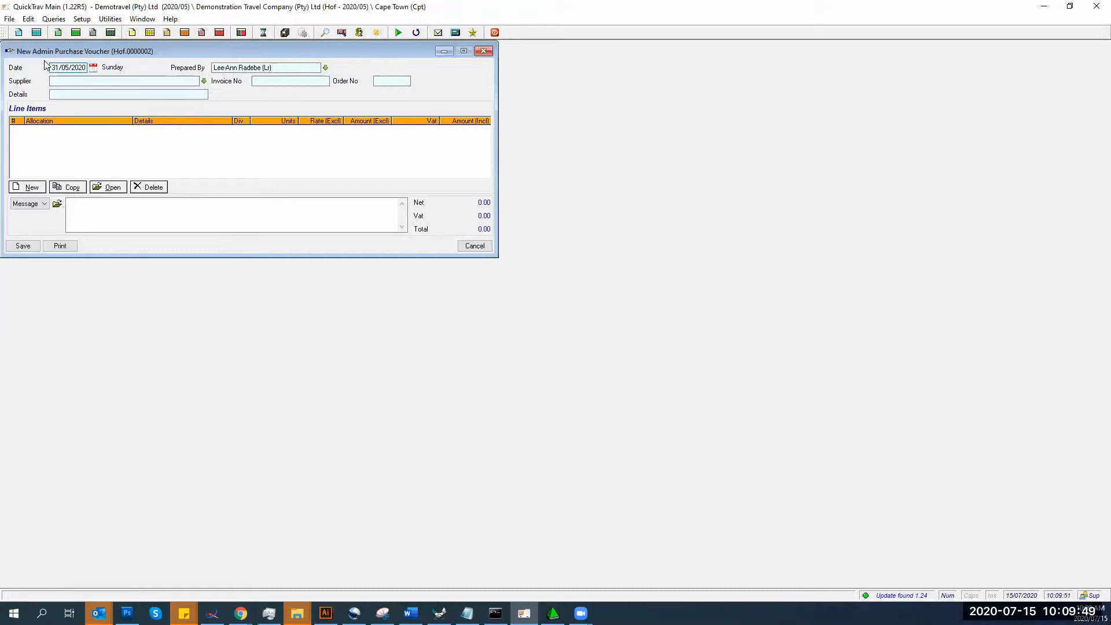
key("Tab")
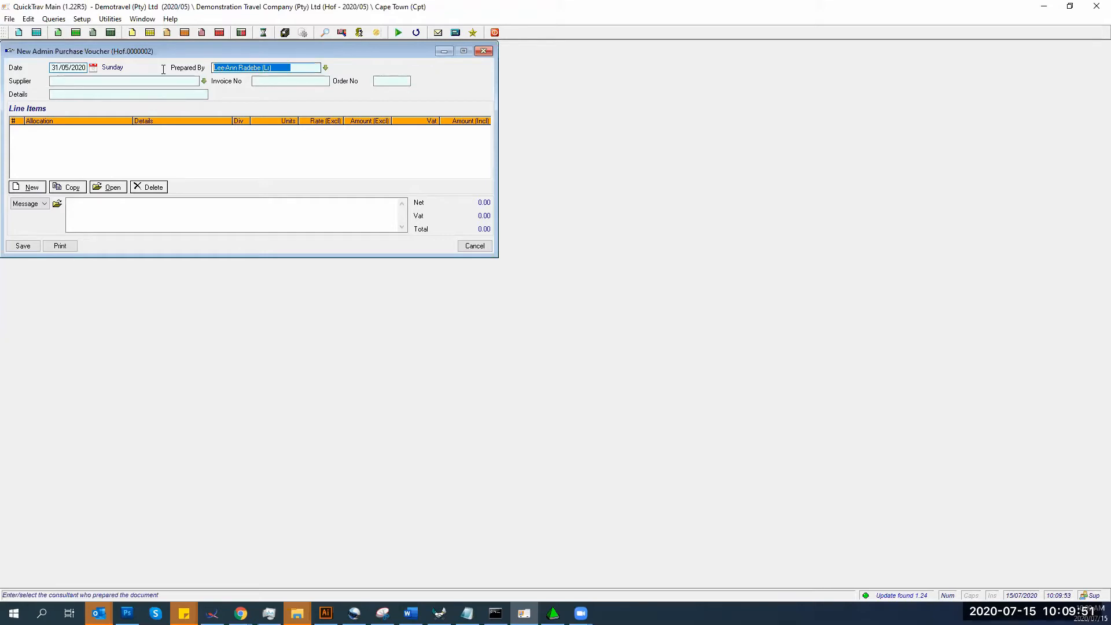
type("dz")
key("Tab")
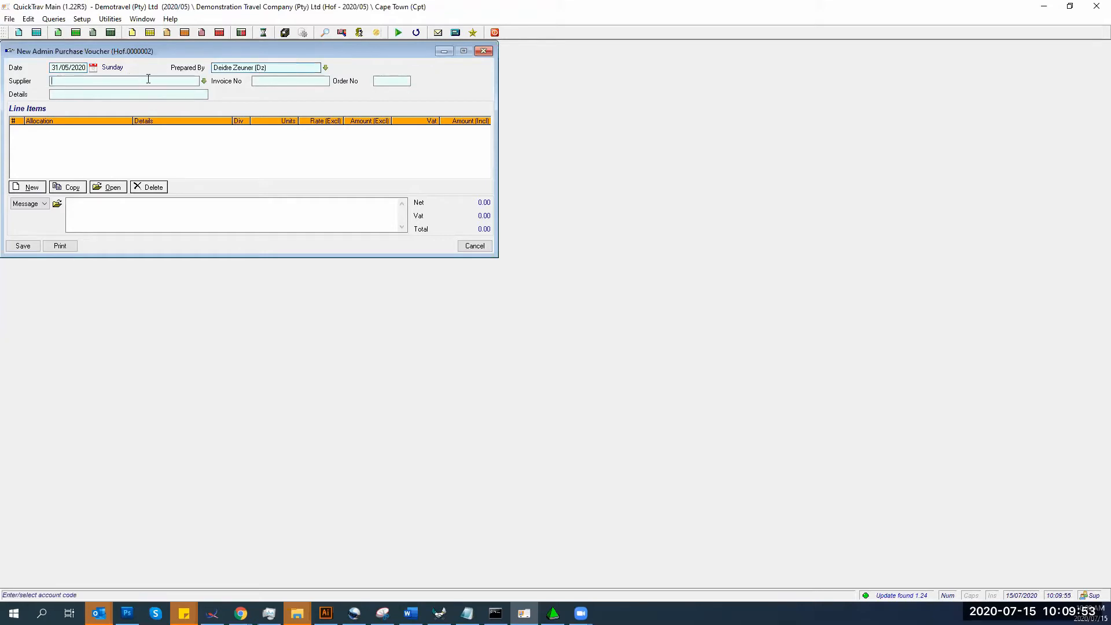
left_click(203, 82)
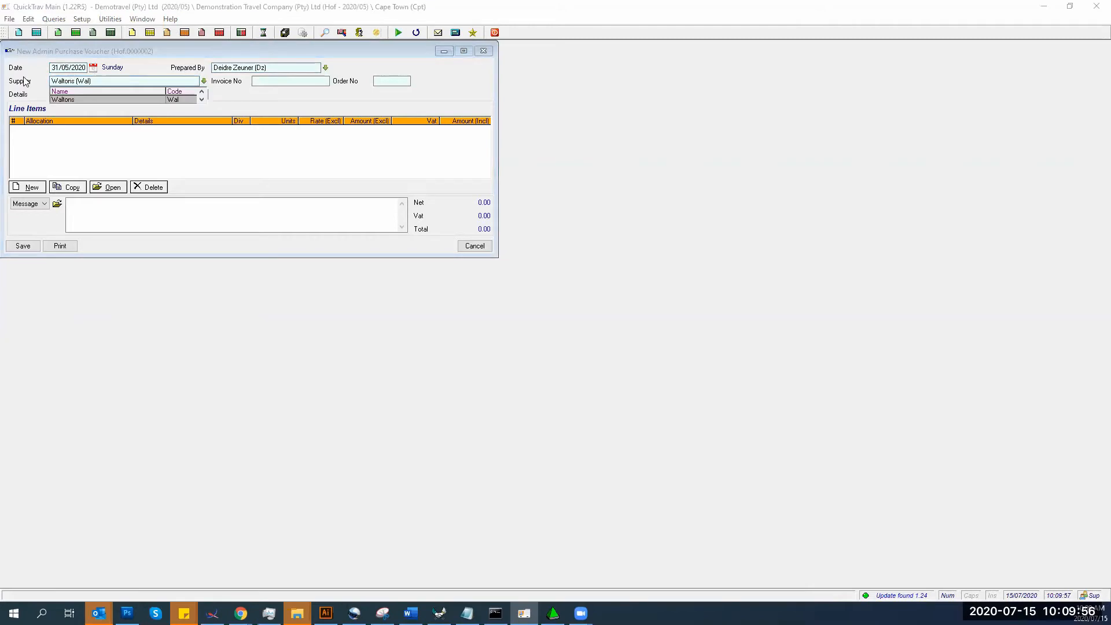
left_click(64, 99)
left_click(264, 79)
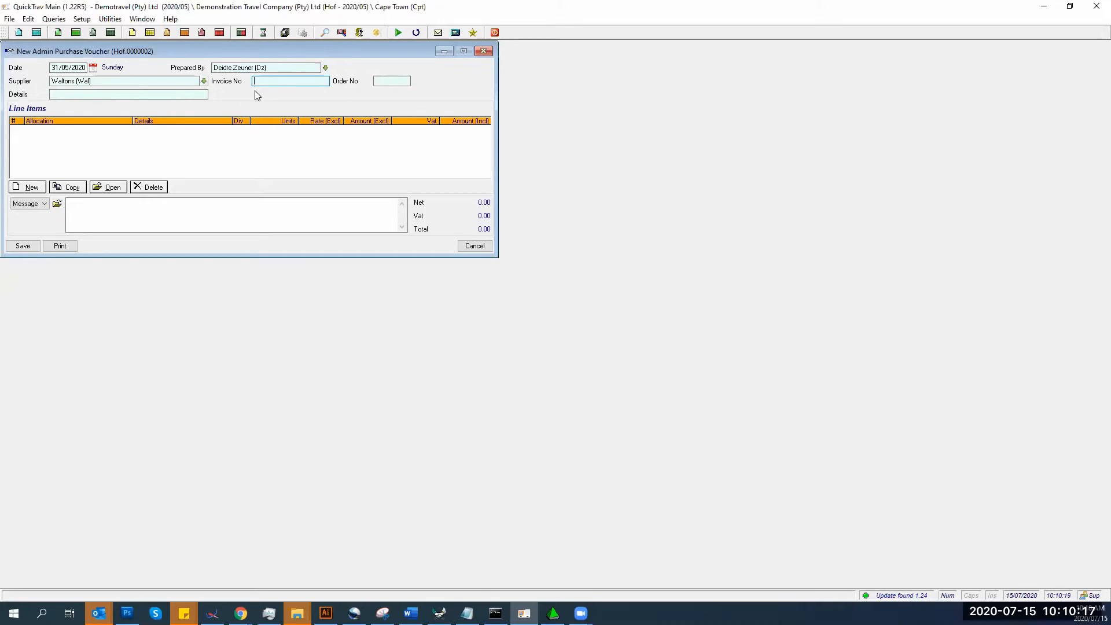
- Enter invoice number 1232423, order number 123 and details 'Postage & Stationery' on the voucher
type("1232423")
left_click(376, 82)
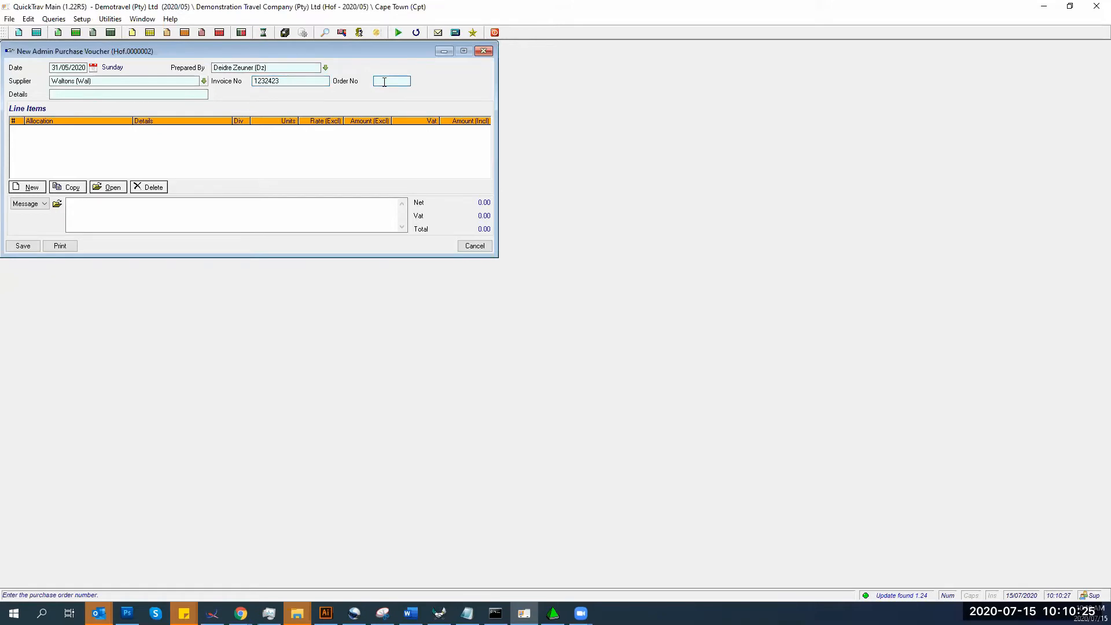
type("123")
left_click(122, 95)
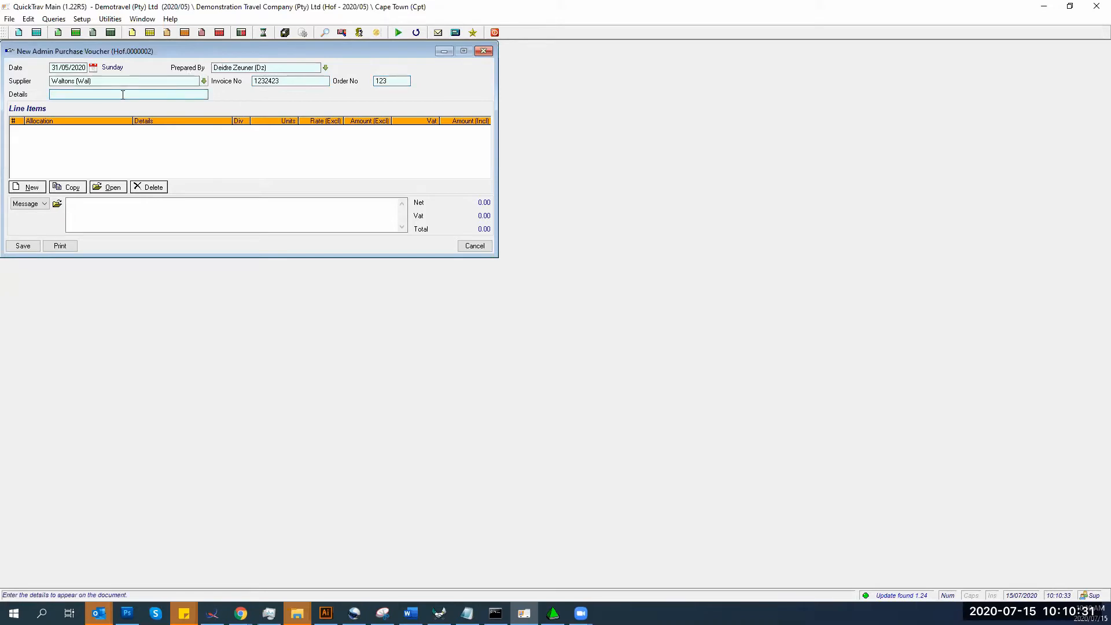
type("Postage & Stationery")
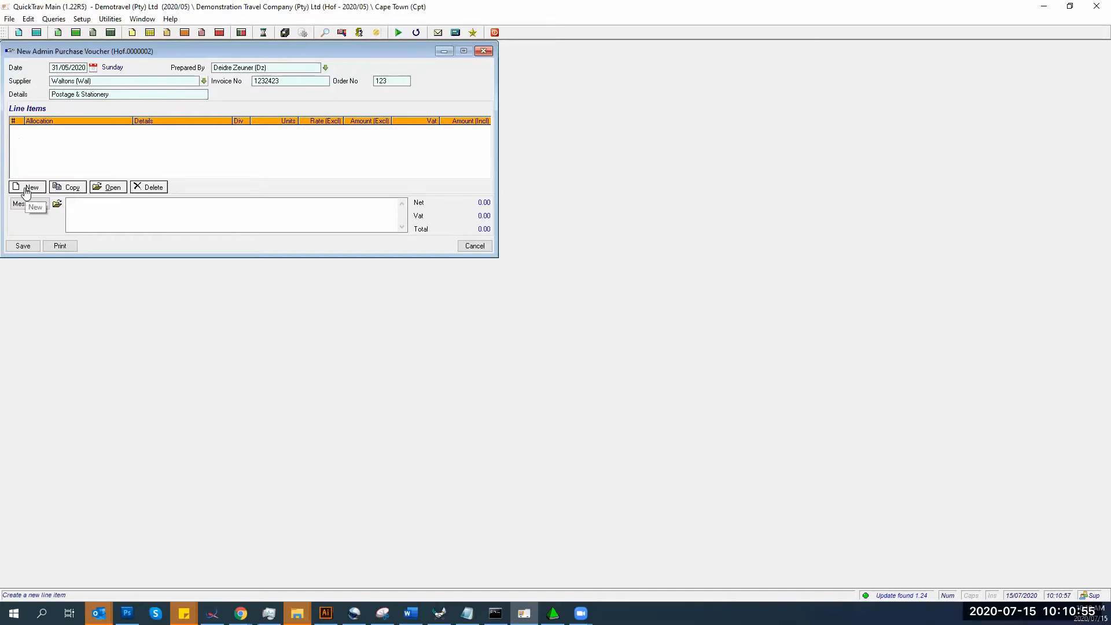
- Add a new line item allocated to 300/ Printing & Stationery
left_click(26, 188)
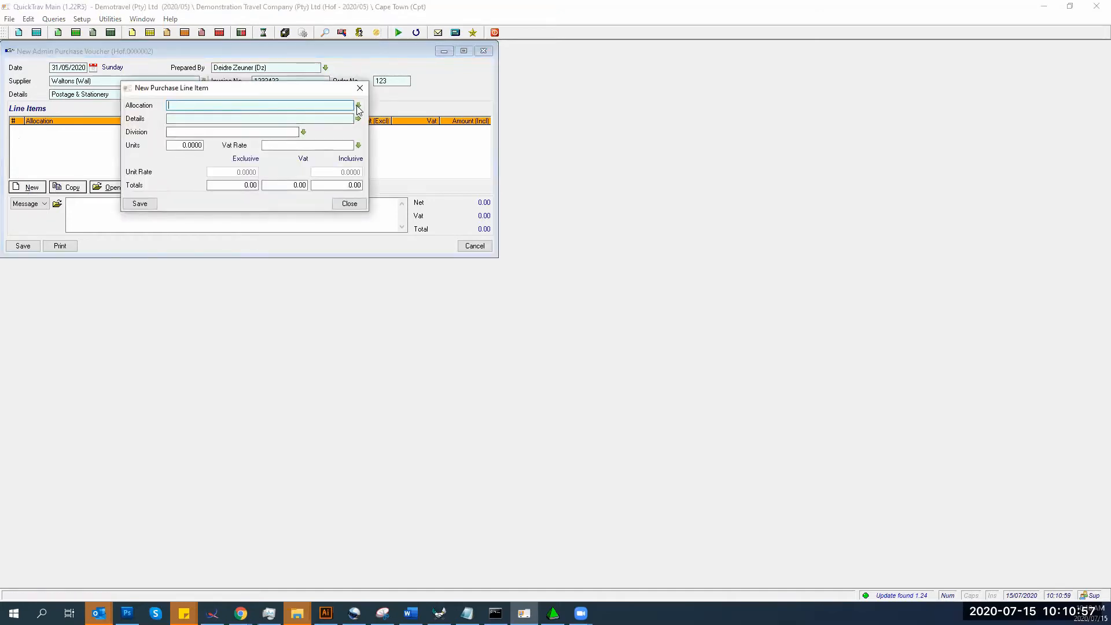
left_click(359, 106)
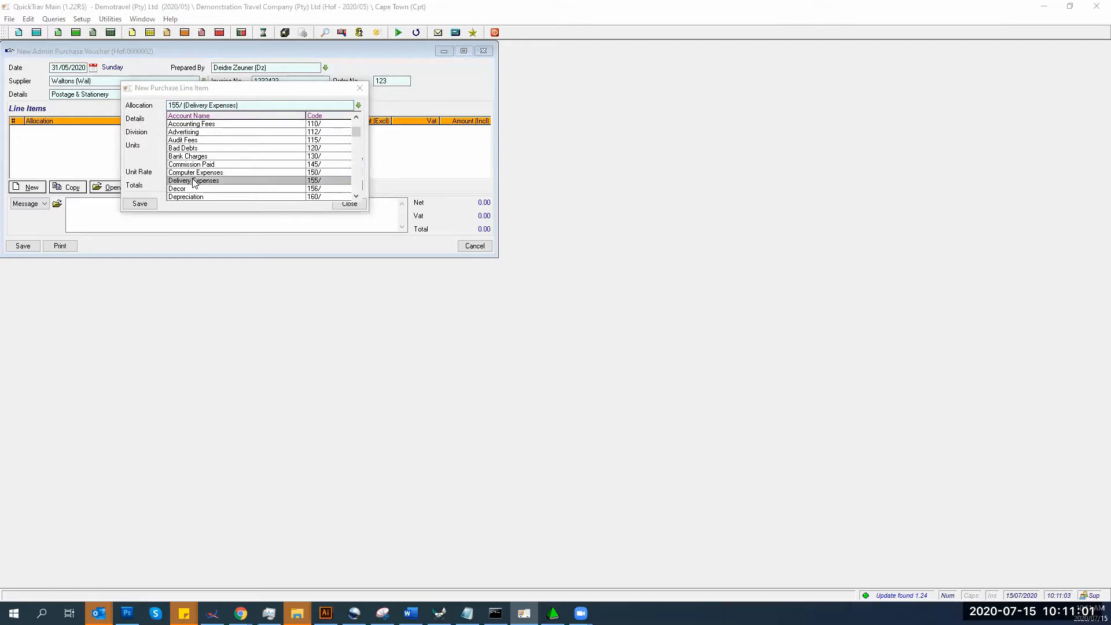
left_click(194, 181)
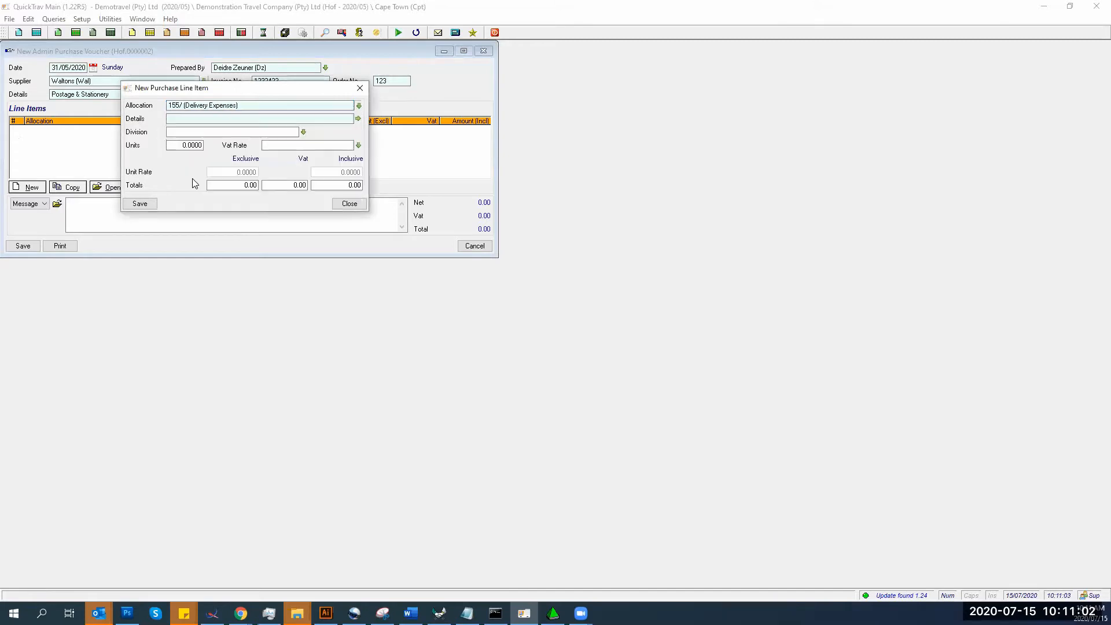
left_click(225, 104)
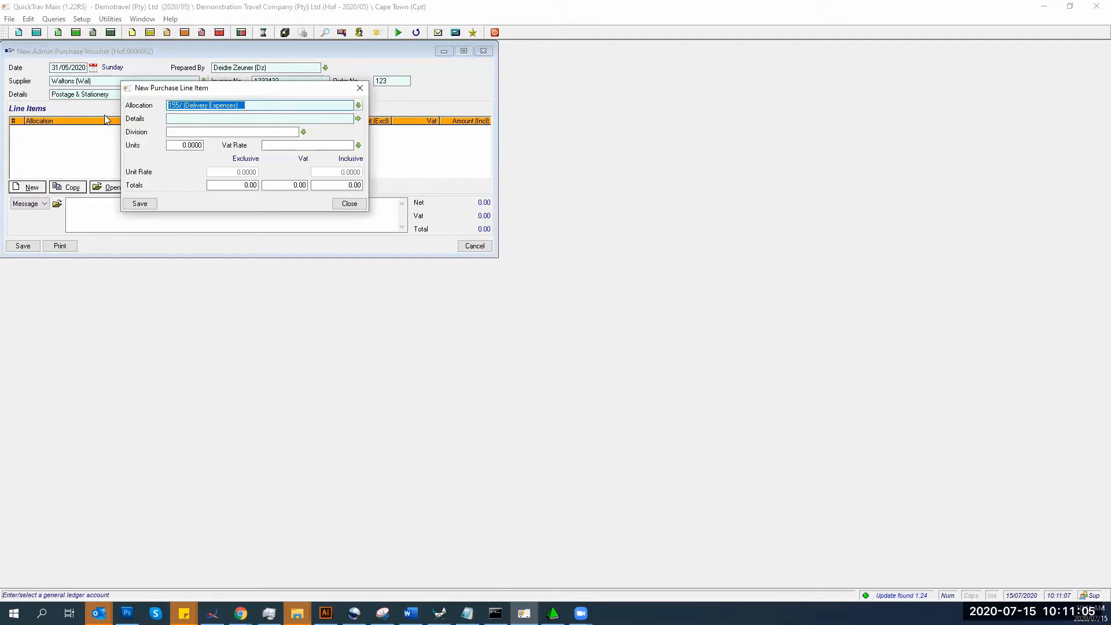
type("Pr")
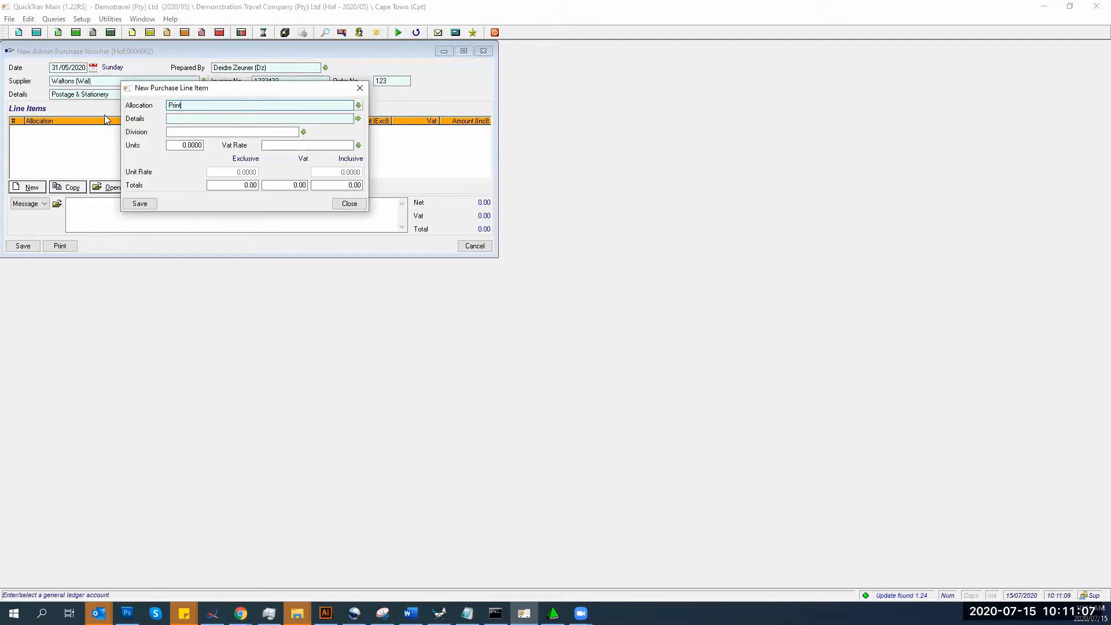
type("int")
key("Return")
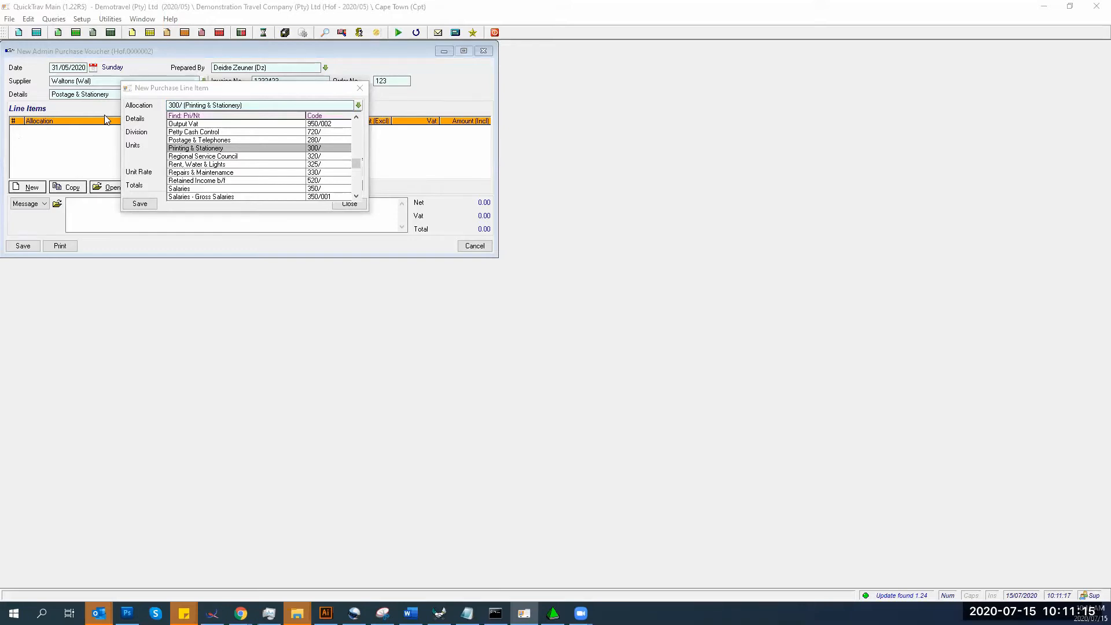
key("Return")
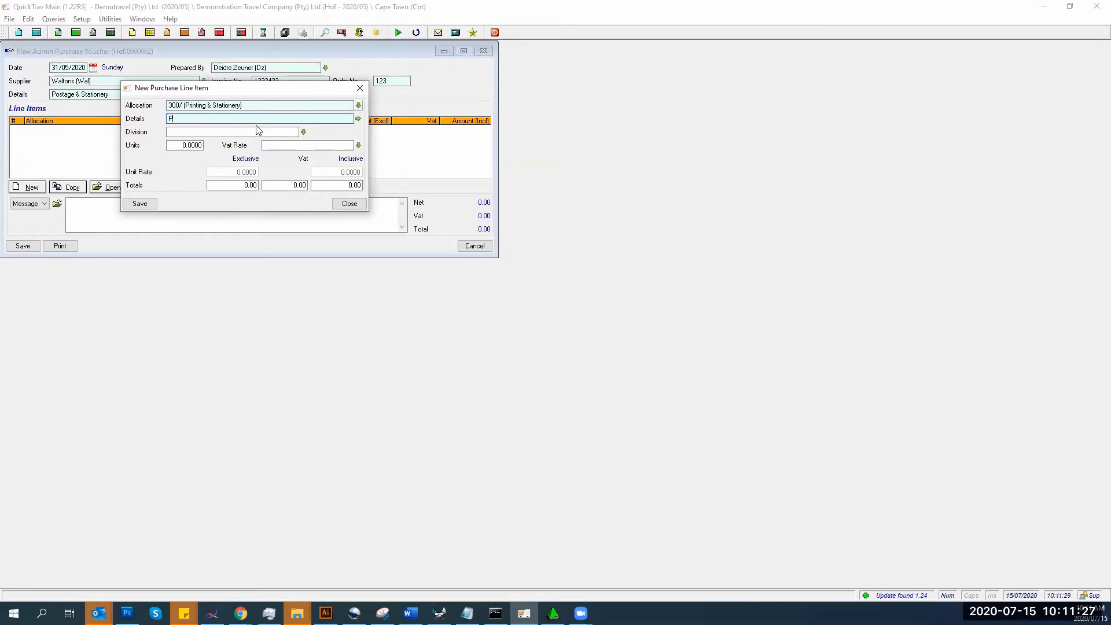
- Enter 'Pens' as the line details and leave the division blank
type("ens")
key("Tab")
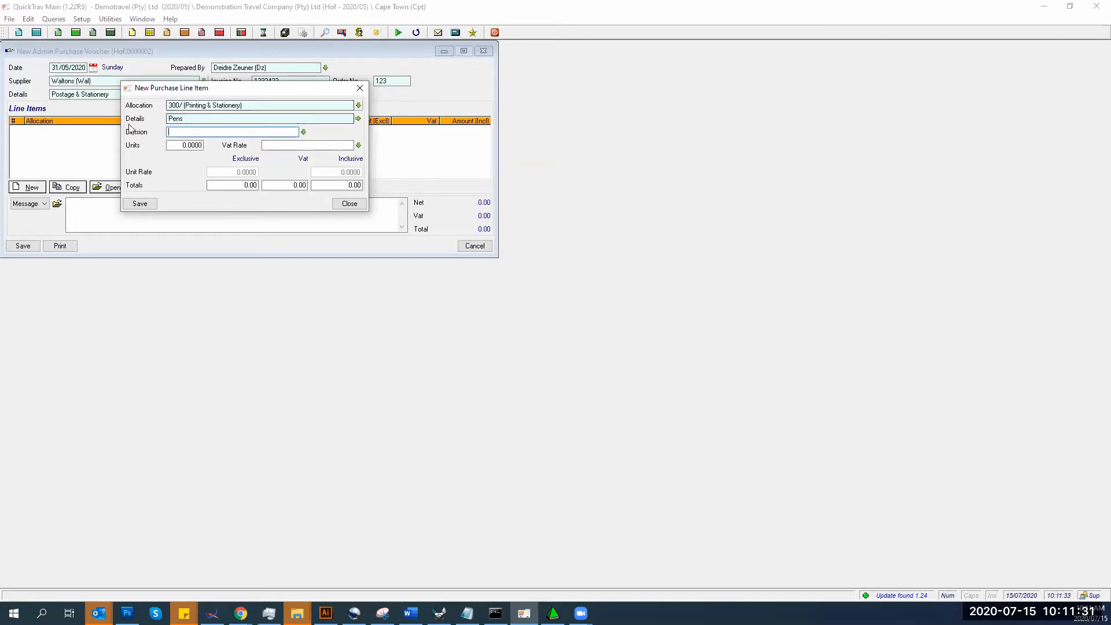
left_click(199, 118)
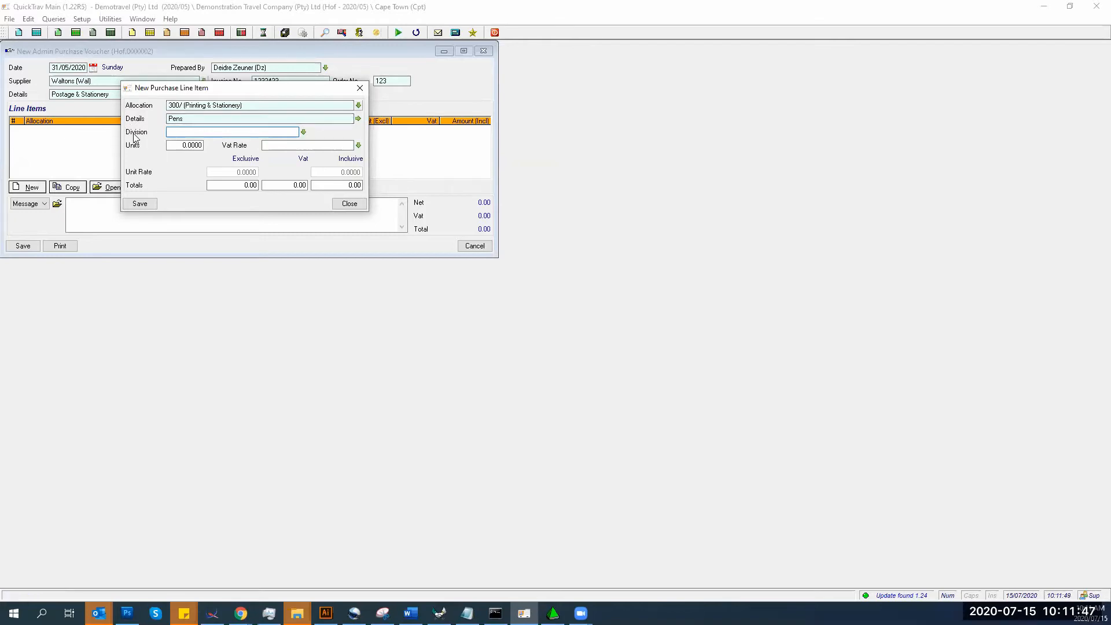
left_click(300, 132)
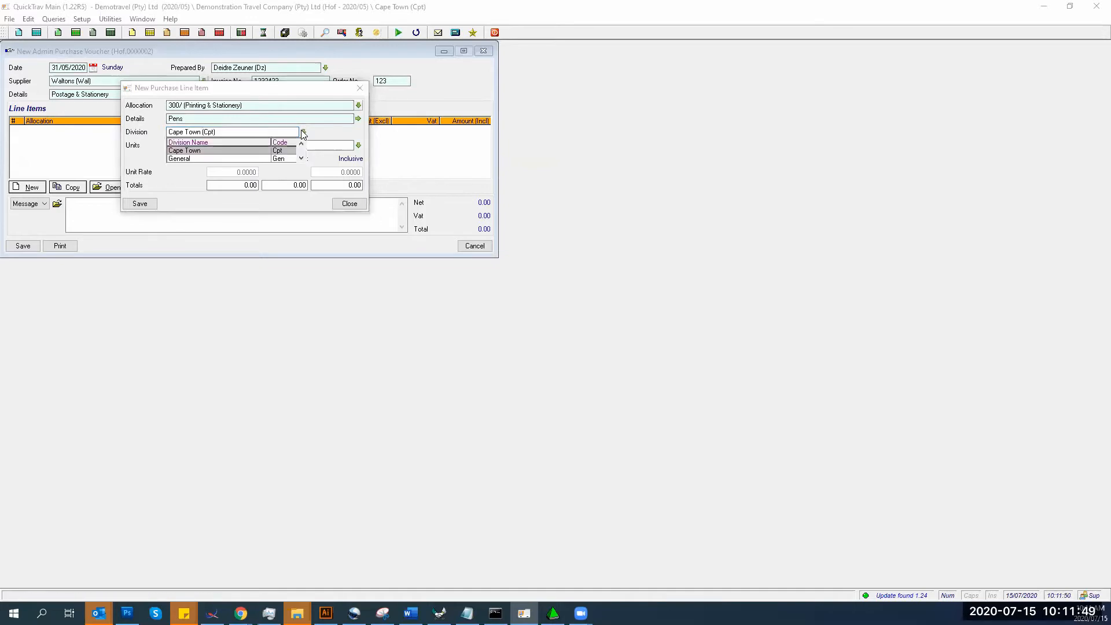
left_click(209, 152)
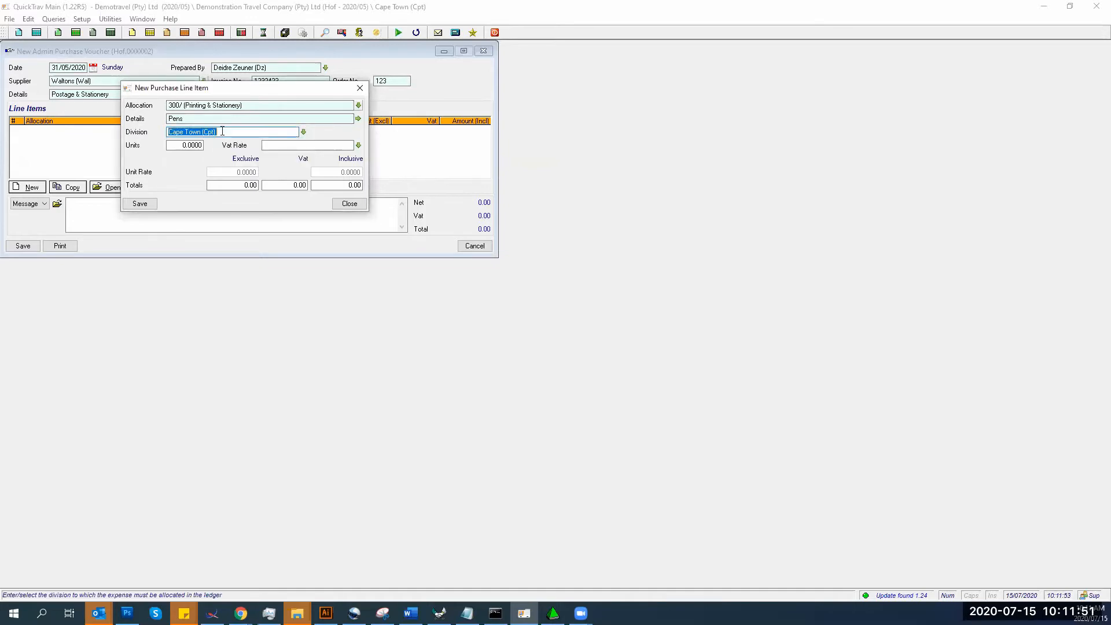
key("BackSpace")
- Set the Pens line to 10 units and bring up the VAT rate choices
key("Tab")
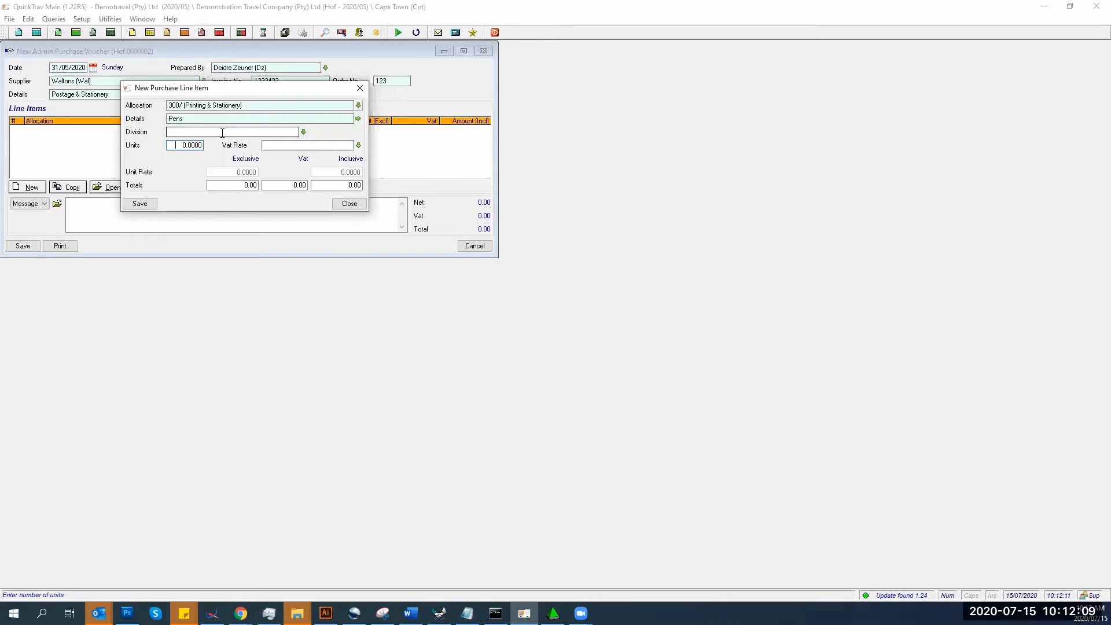
type("10 .")
key("Tab")
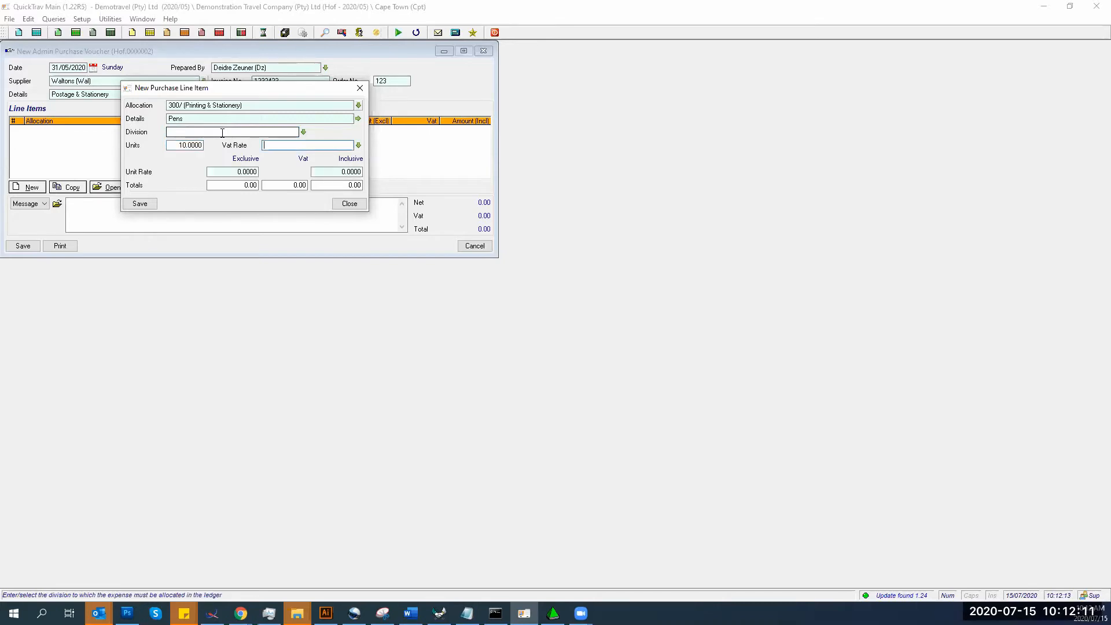
left_click(337, 147)
left_click(359, 145)
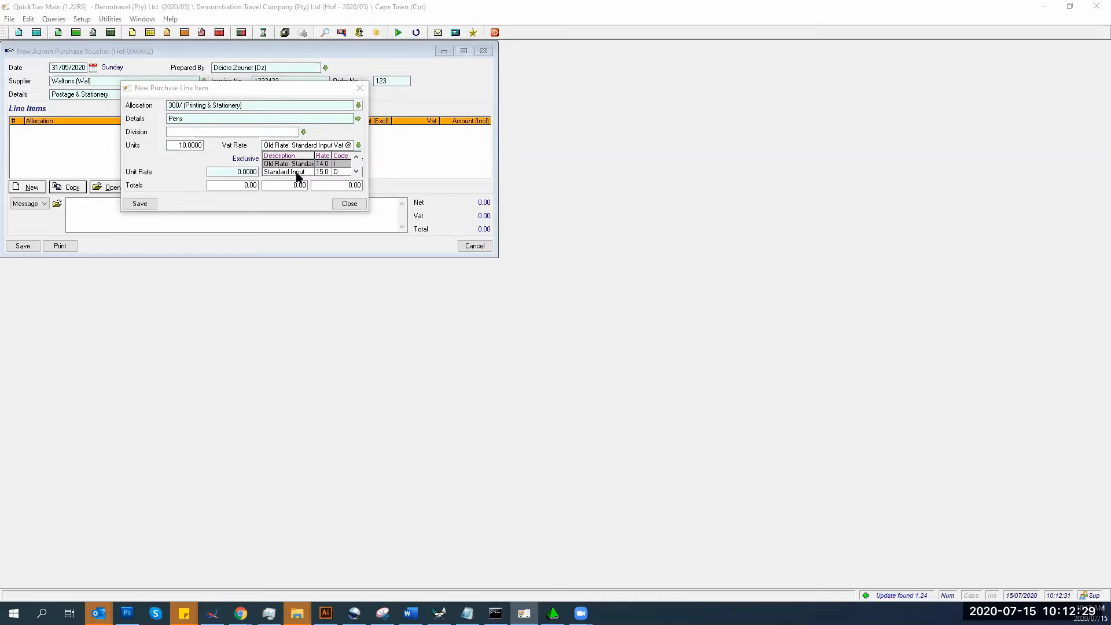
- Give the Pens line Standard Input 15% VAT and a 29 inclusive unit rate, then save it
left_click(297, 173)
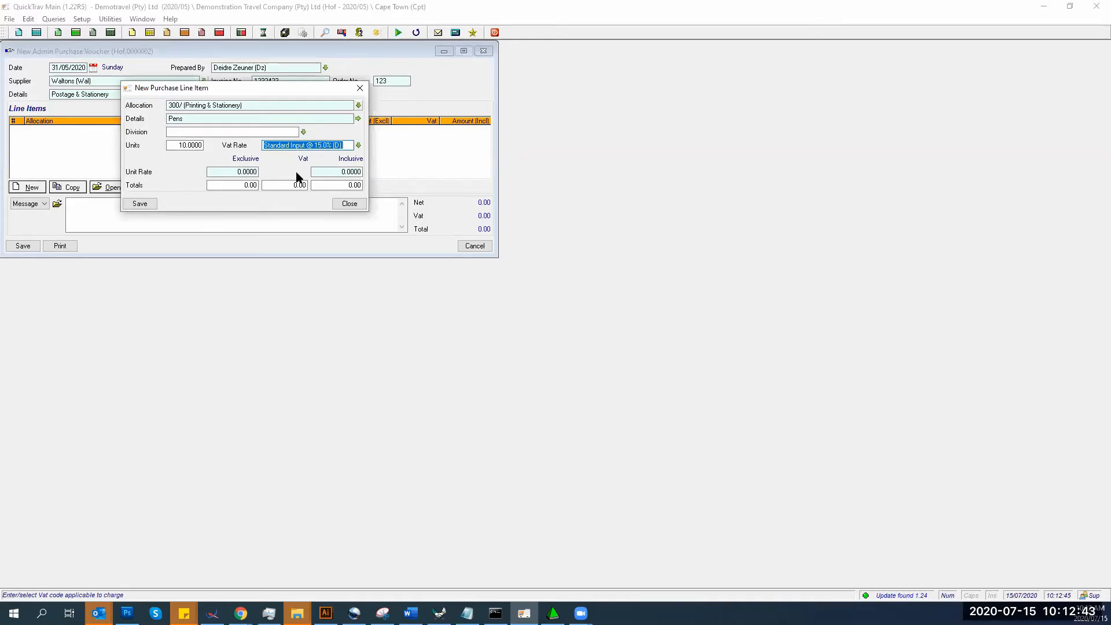
left_click(233, 172)
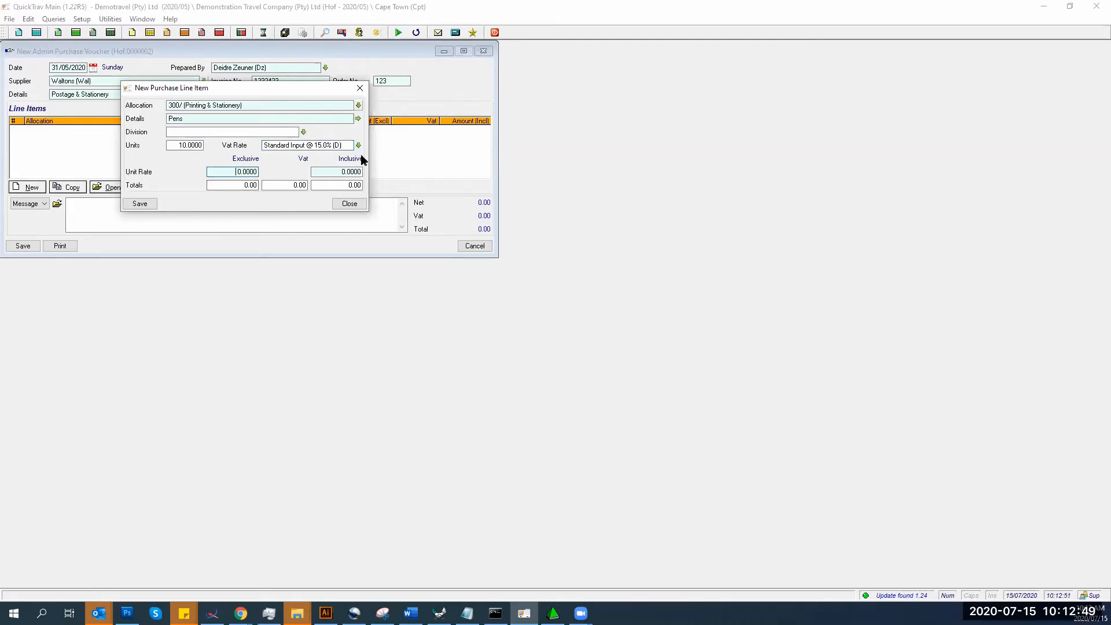
left_click(325, 172)
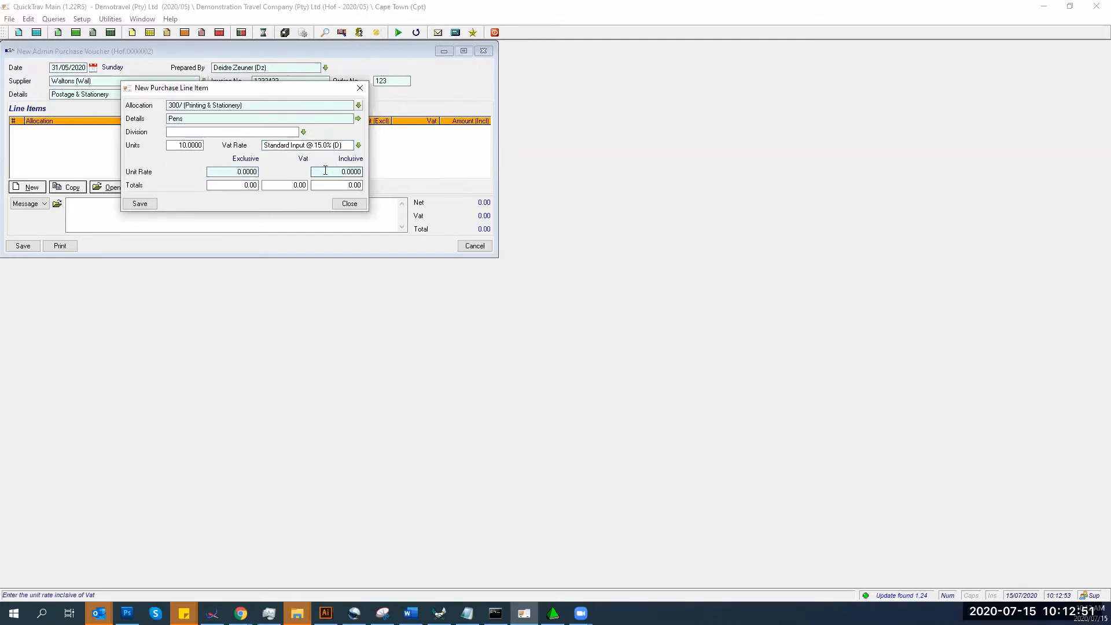
type("29")
key("Tab")
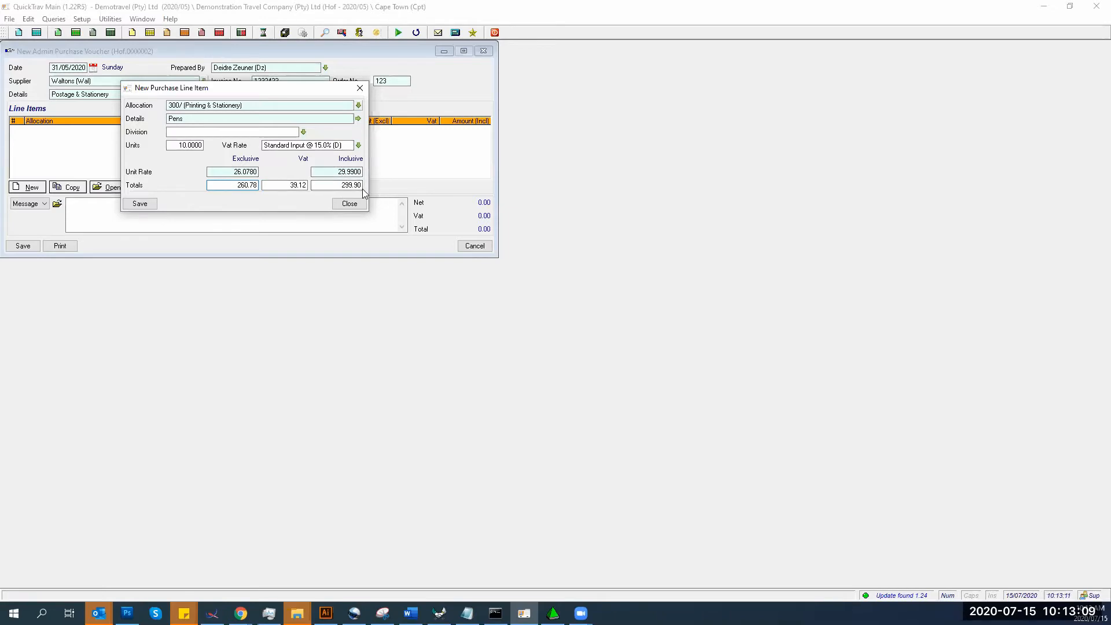
left_click(136, 204)
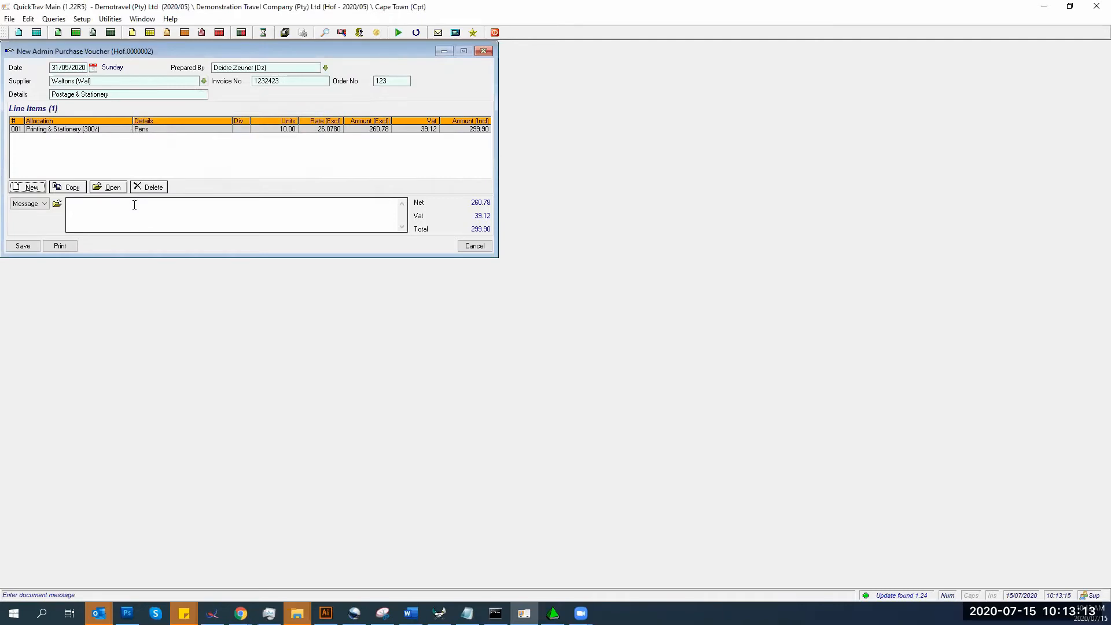
- Add a line for Aramex Pre-Paid Courier Bags under 280/ Postage & Telephones, 15 units
left_click(19, 190)
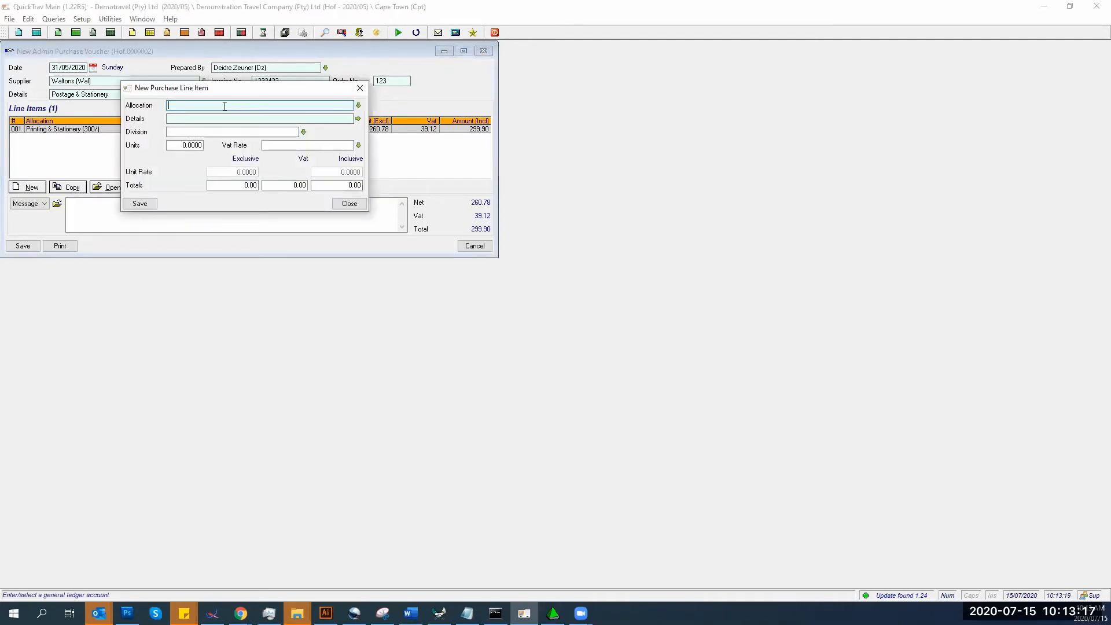
type("Pos/T")
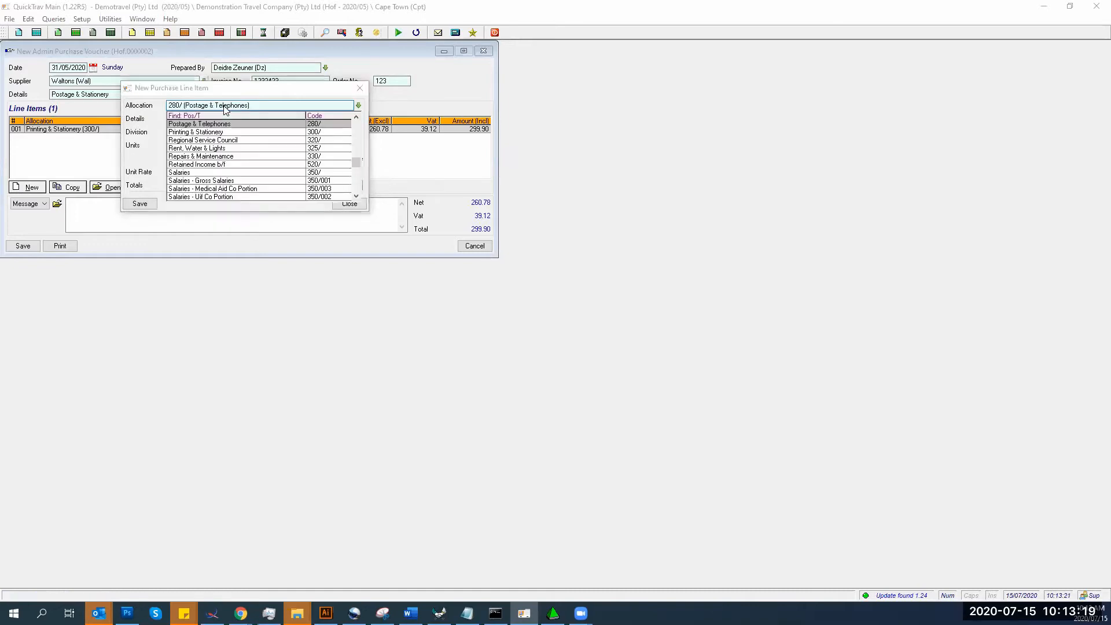
left_click(217, 124)
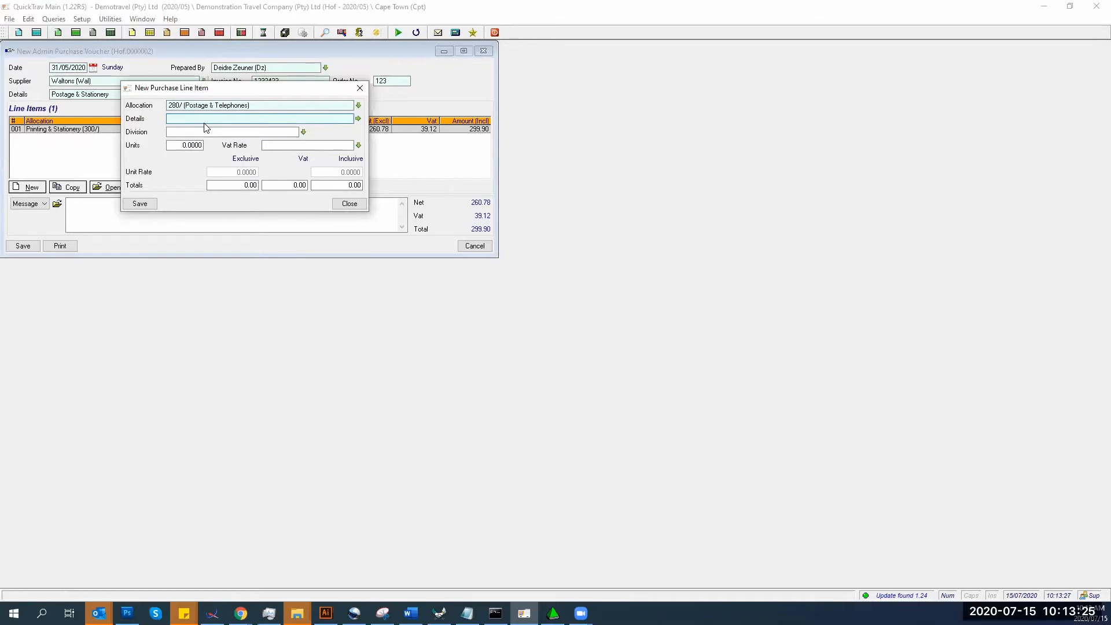
type("Aramex")
type(" Prepa")
type("pai")
type("Courier Bags")
key("Tab")
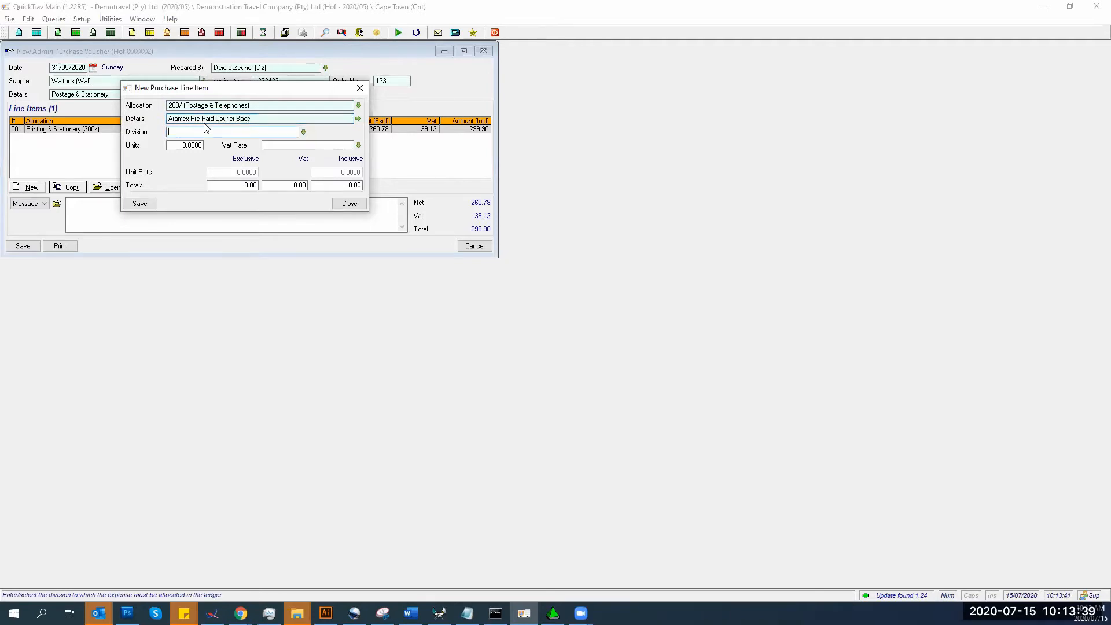
key("Tab")
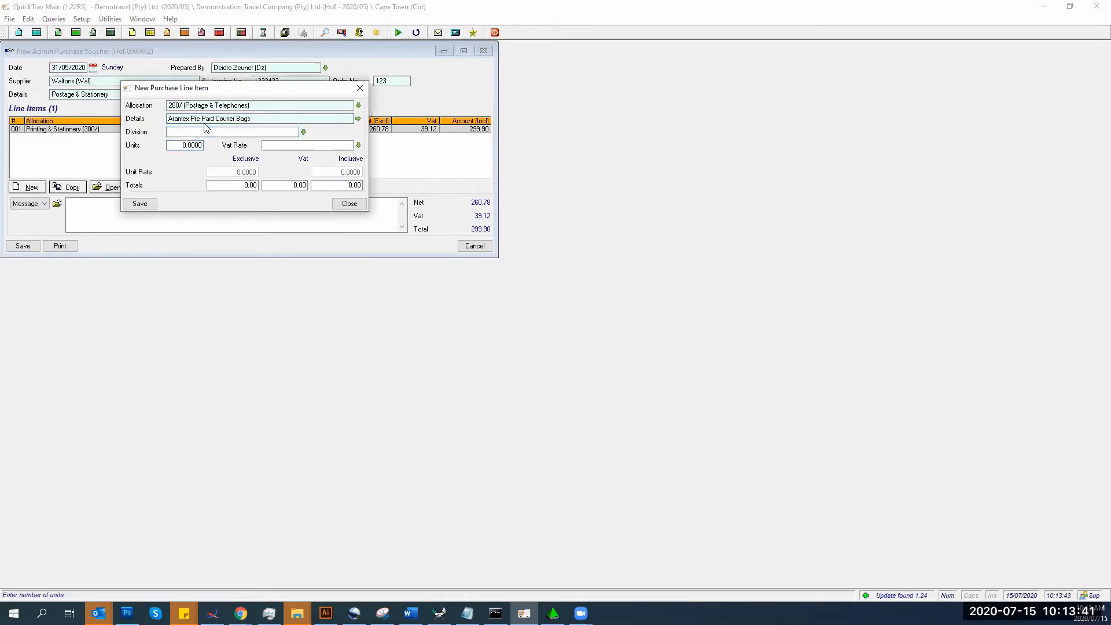
type("15 .")
key("Tab")
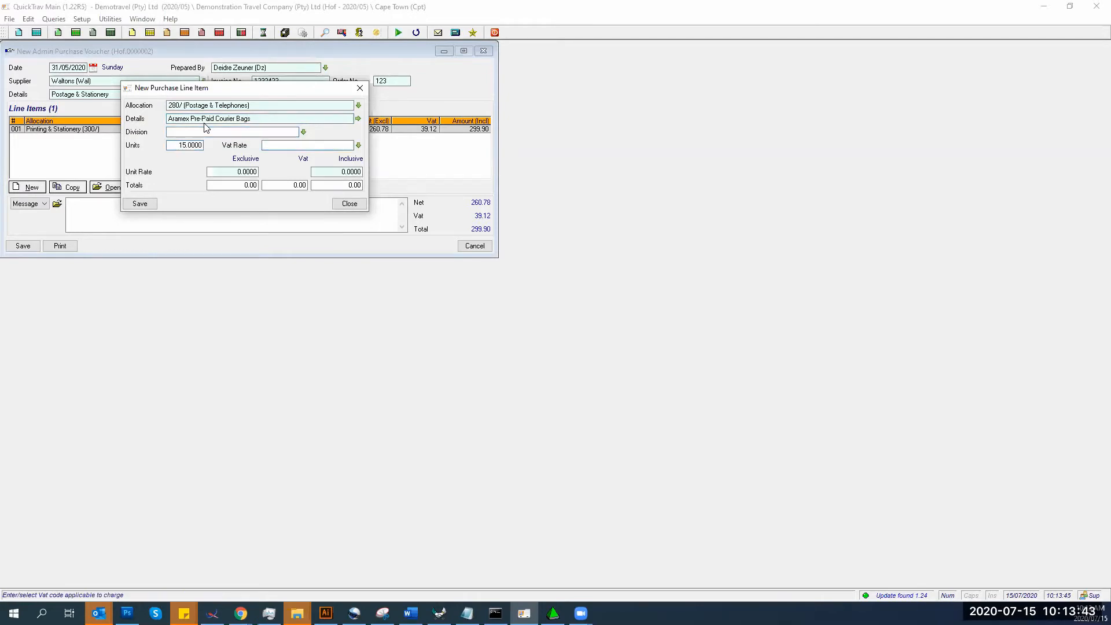
- Give the courier bags line Standard Input 15% VAT at 99.99 inclusive, then save it
left_click(358, 145)
left_click(271, 172)
left_click(334, 172)
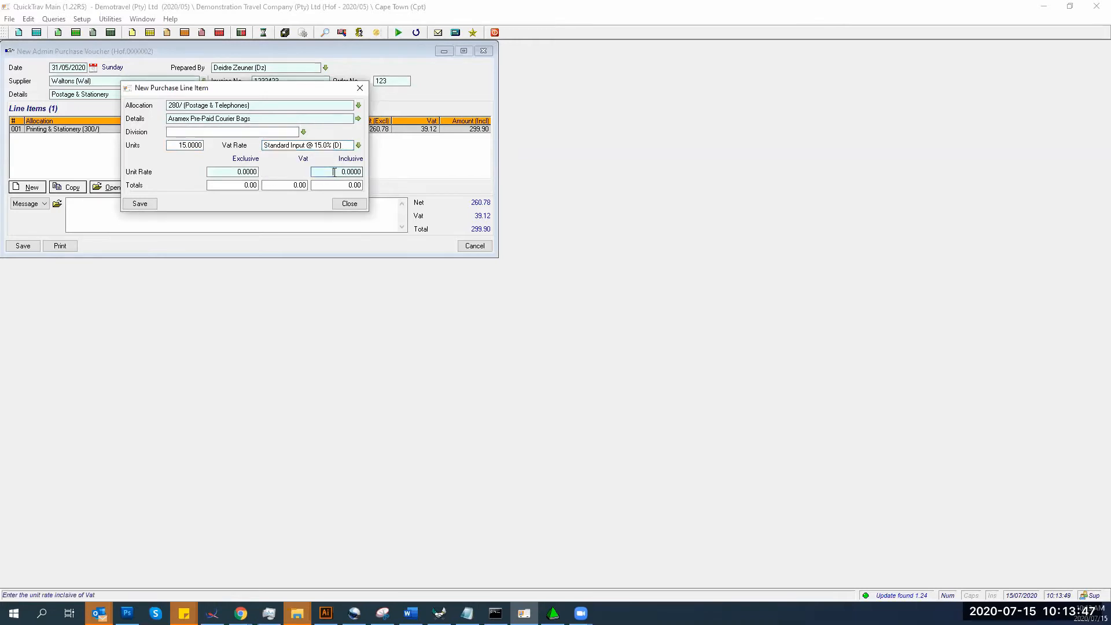
type("99.99")
key("Tab")
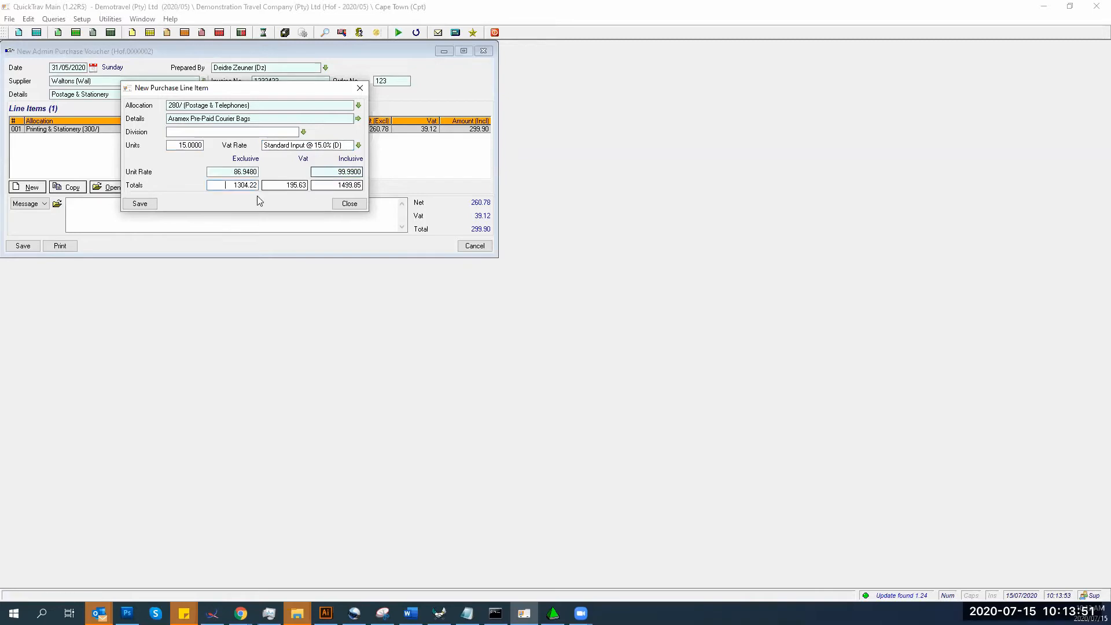
left_click(141, 207)
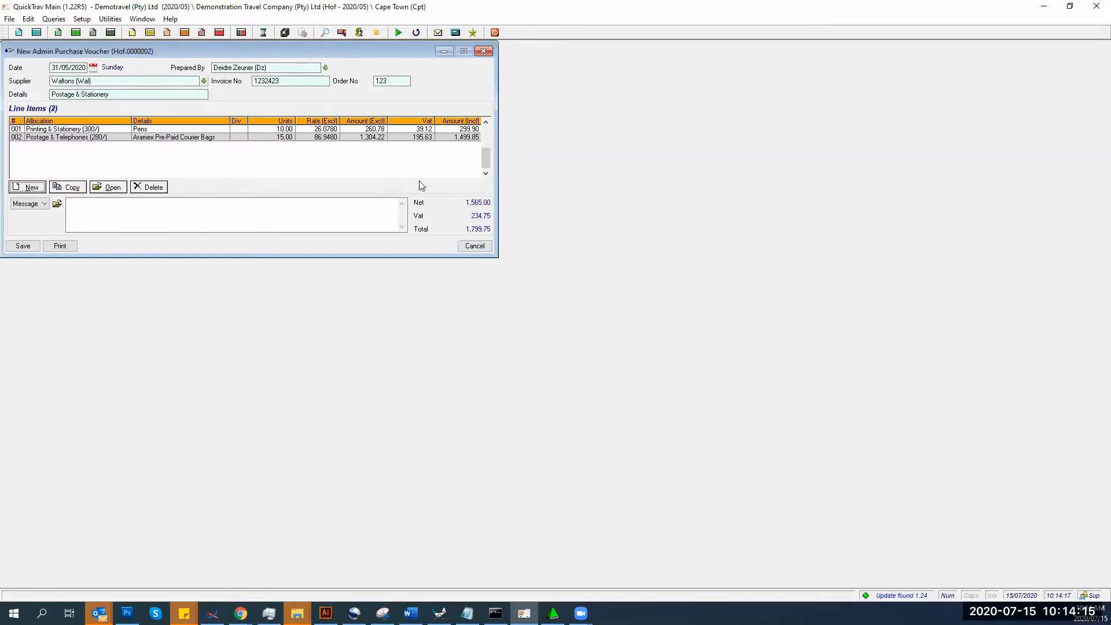
- Save voucher Hof.0000002 as Closed and dismiss the new blank voucher Hof.0000003
left_click(23, 247)
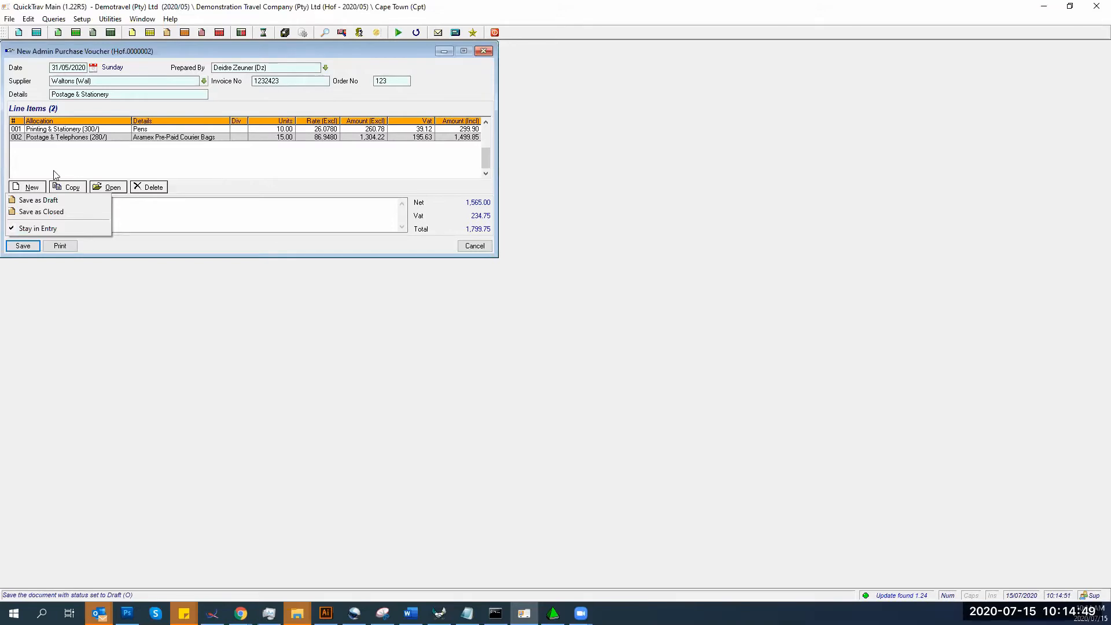
left_click(22, 212)
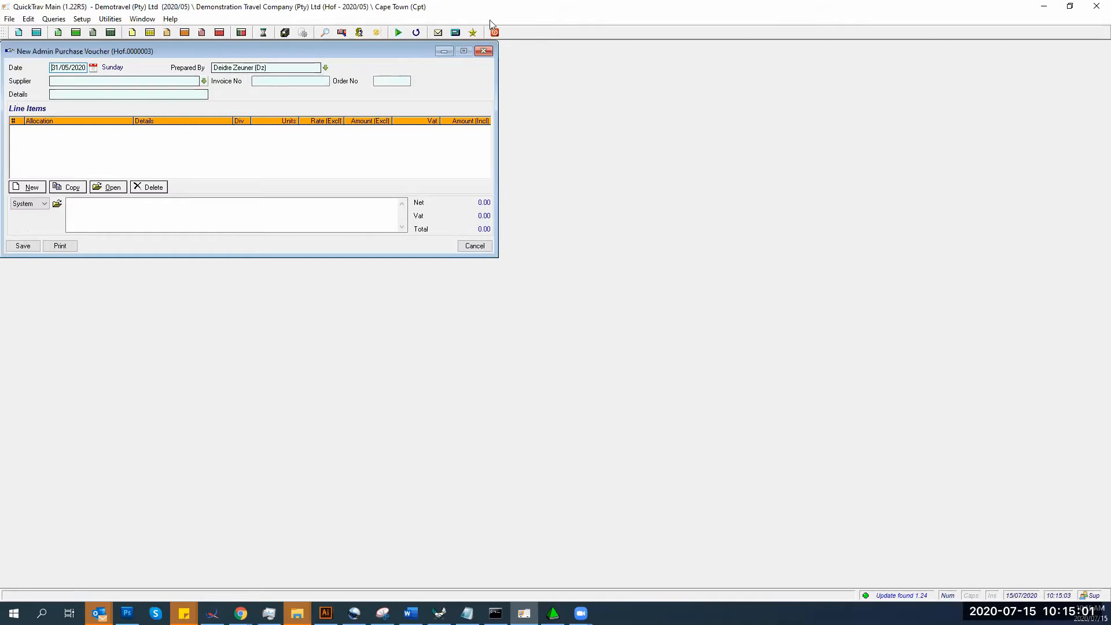
left_click(484, 51)
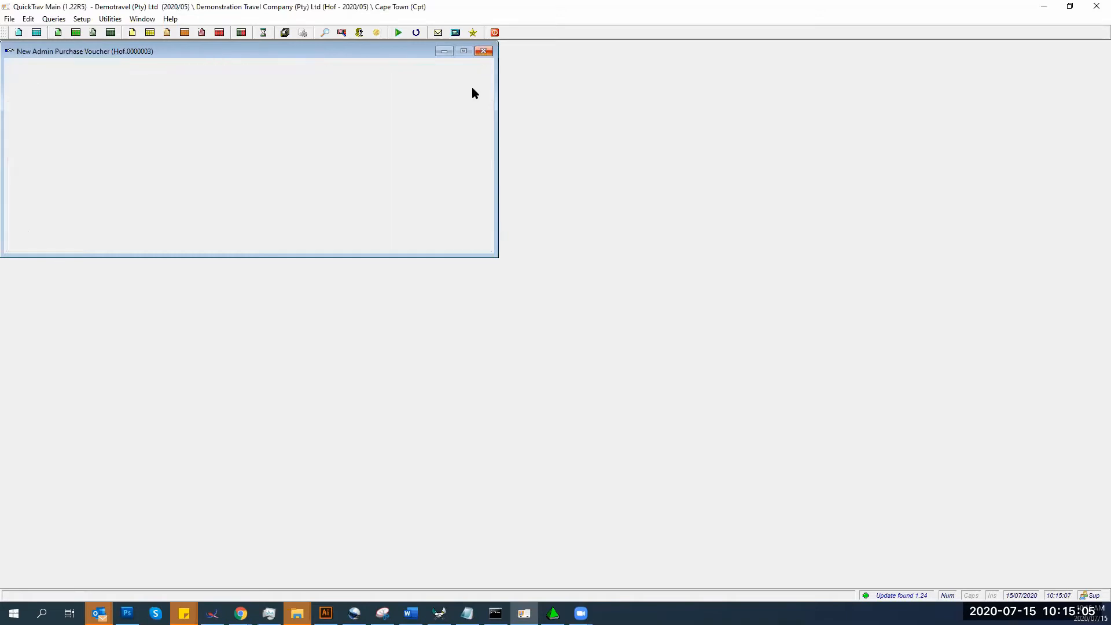
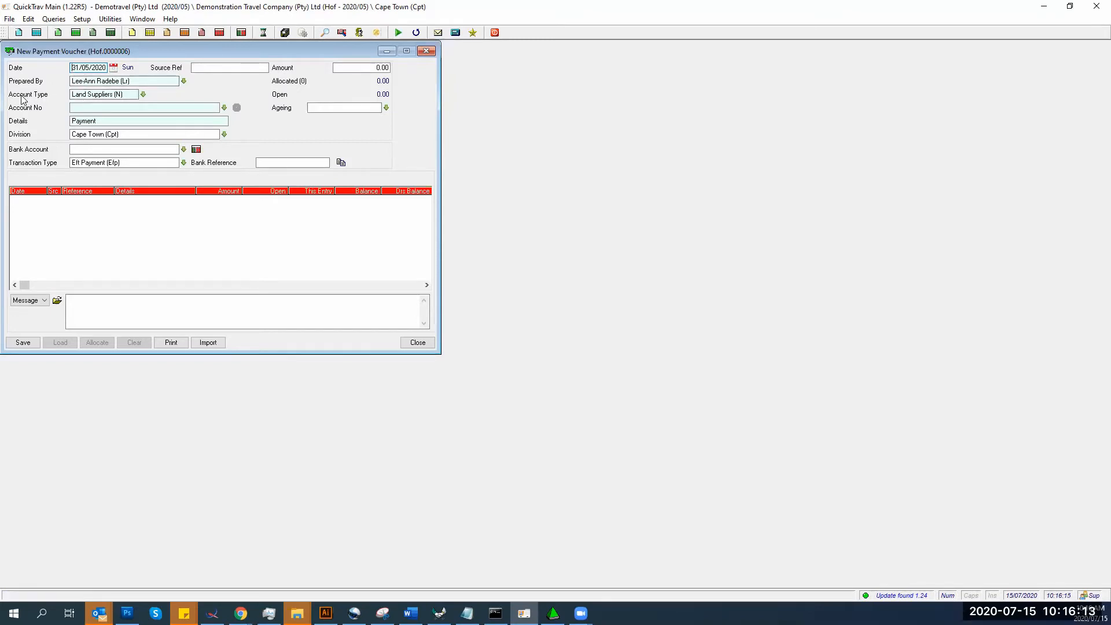
- Choose the Admin Suppliers account type and account Waltons (Wal), loading its open items totalling 3,015.63
left_click(132, 97)
left_click(144, 95)
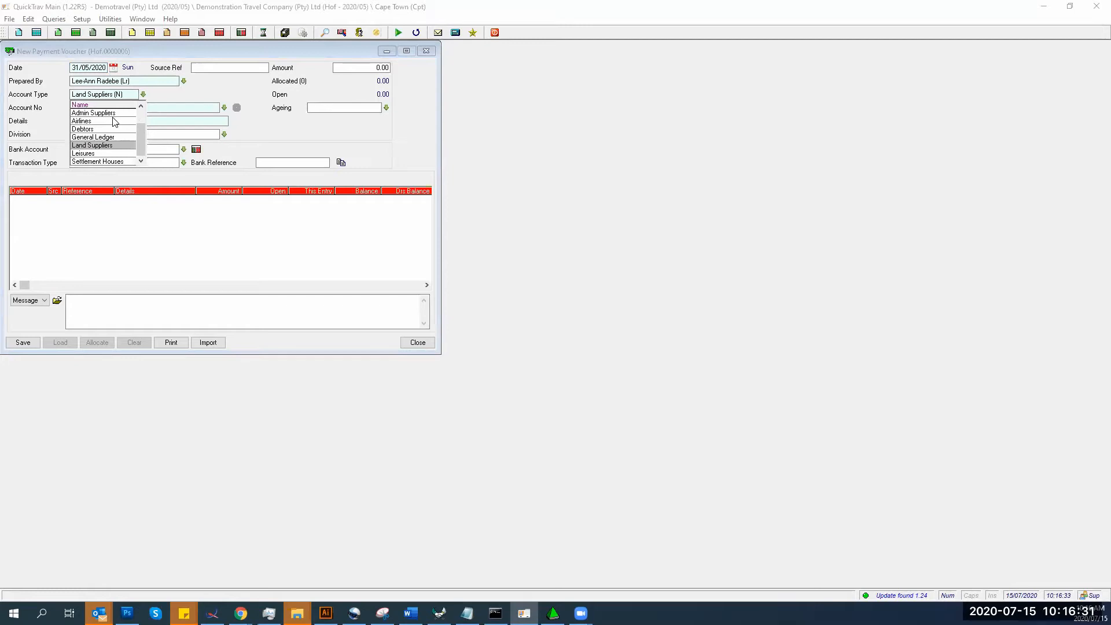
left_click(112, 113)
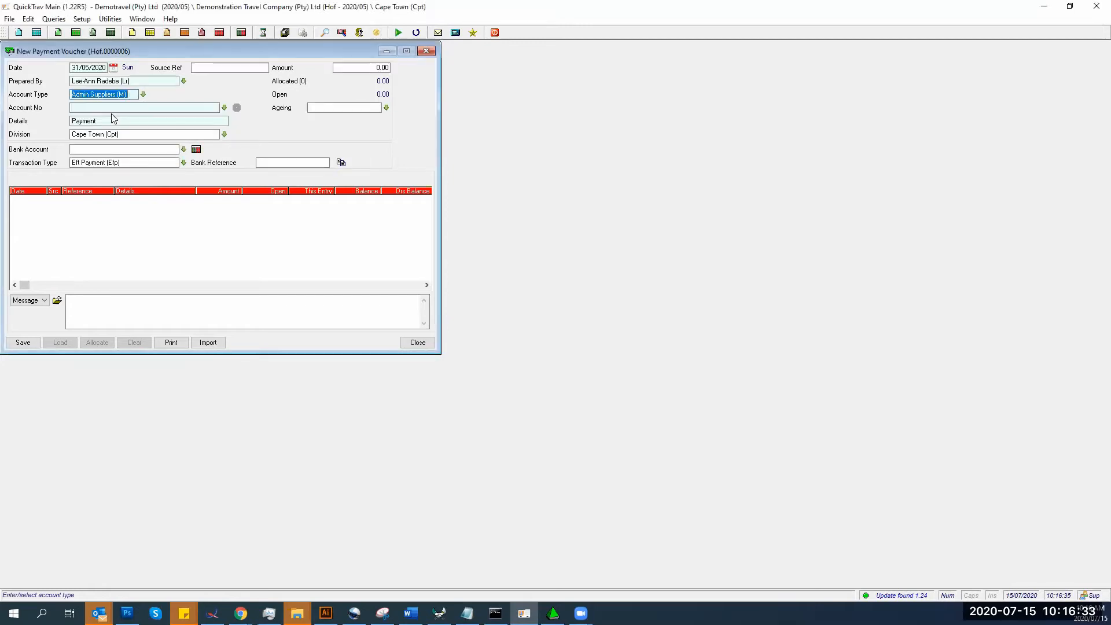
left_click(77, 107)
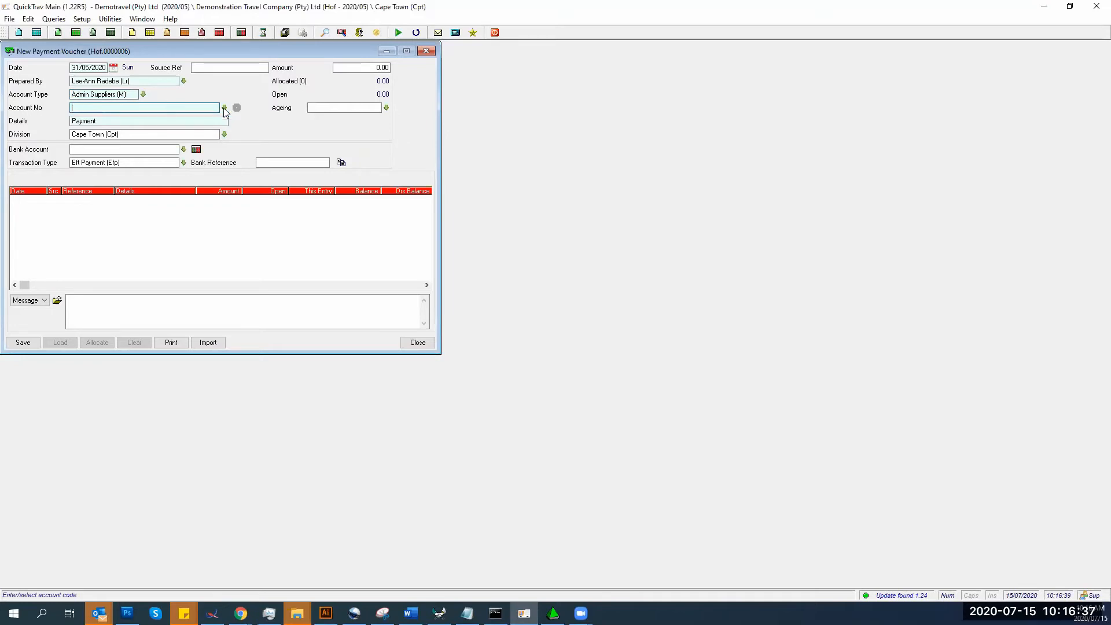
left_click(223, 108)
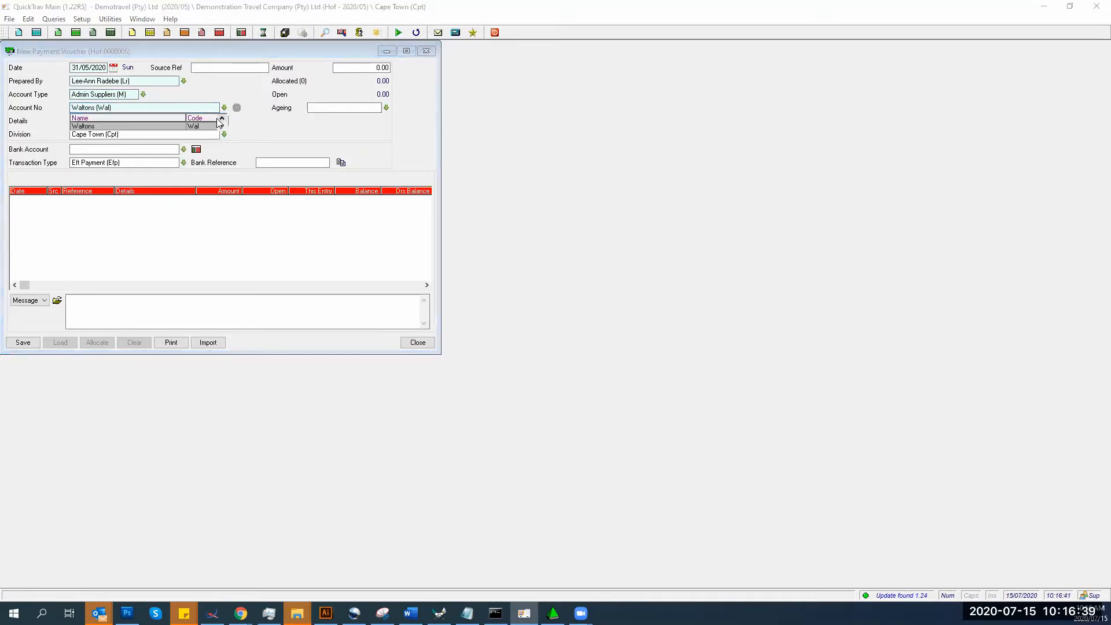
left_click(84, 127)
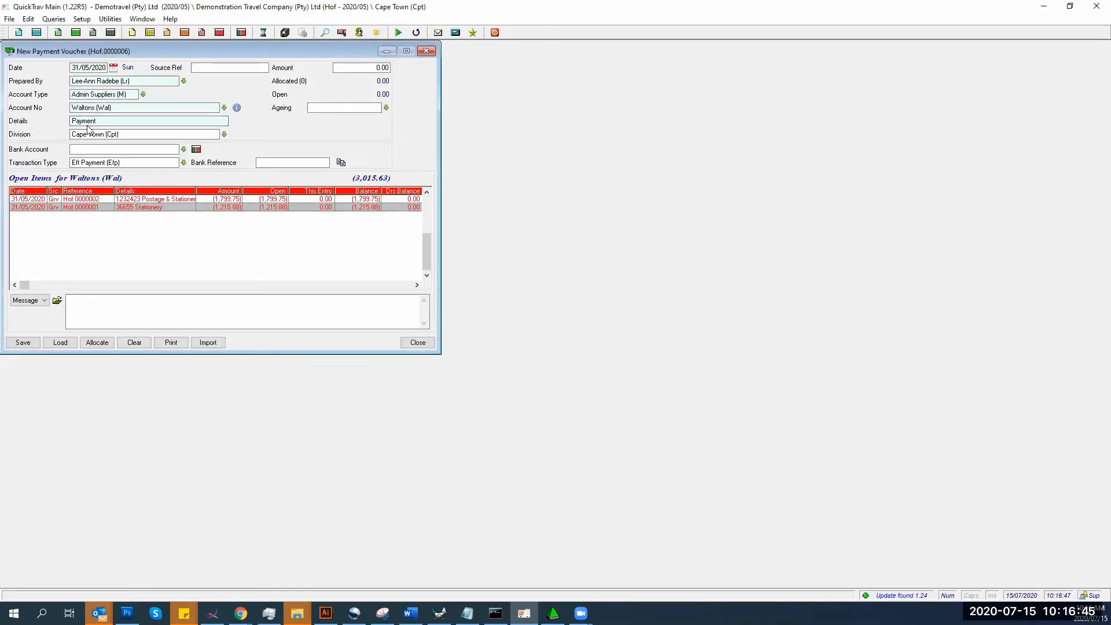
- Replace the payment details with 'Stationery etc.' and clear the Cape Town division
left_click_drag(108, 121, 69, 123)
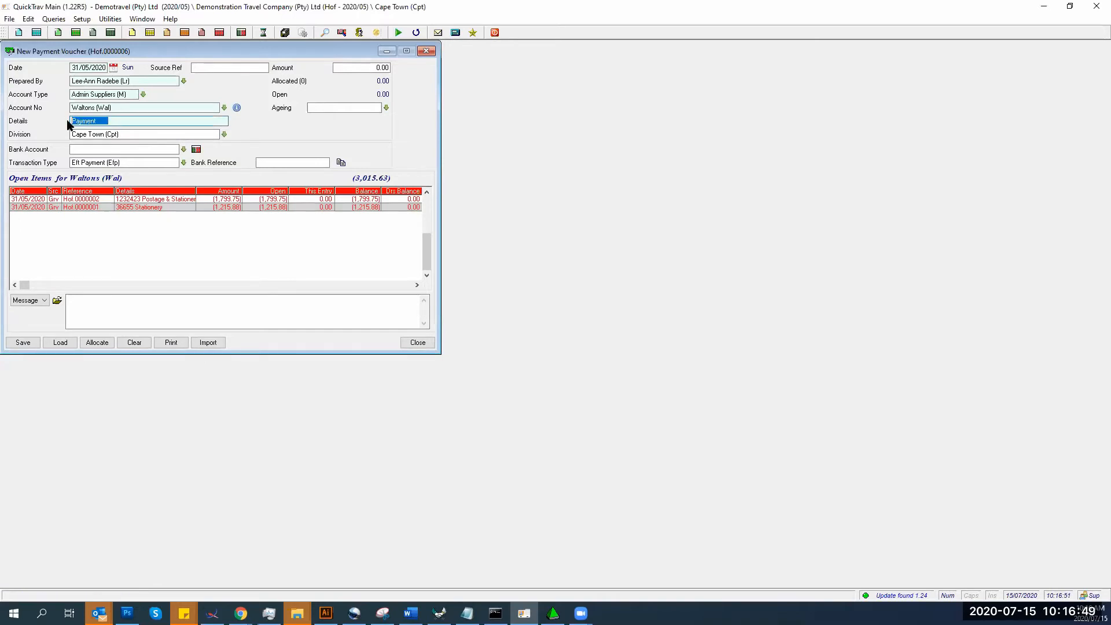
type("Stationery etc.")
left_click(134, 135)
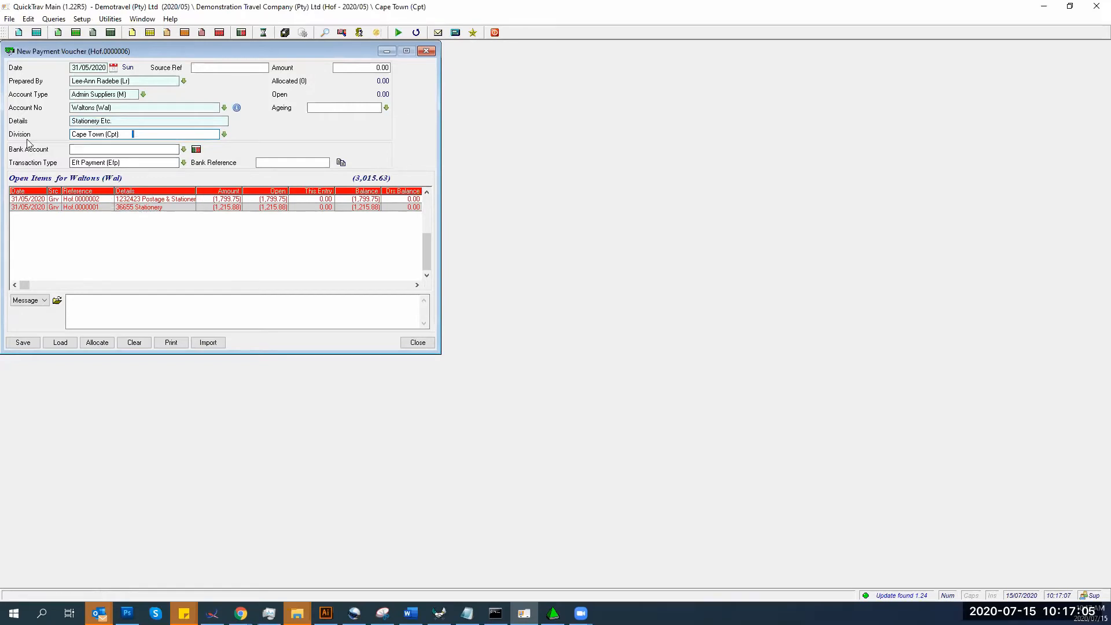
left_click_drag(130, 135, 26, 137)
key("Delete")
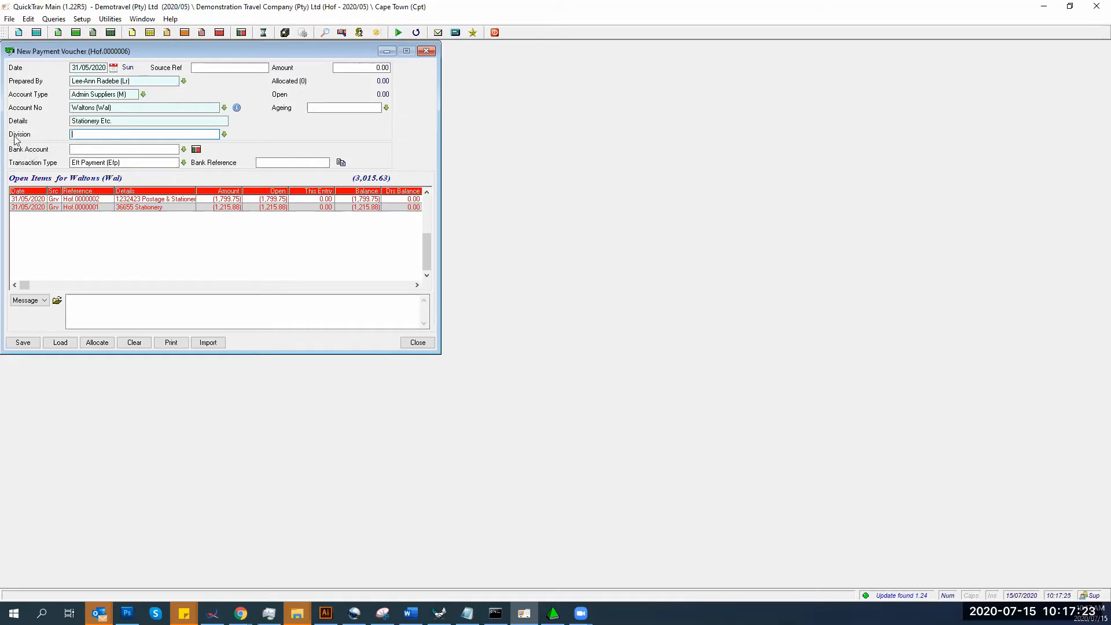
- Set the division to General (Gen) and the bank account to Full Winmain Bank Account (Bnk)
left_click(184, 150)
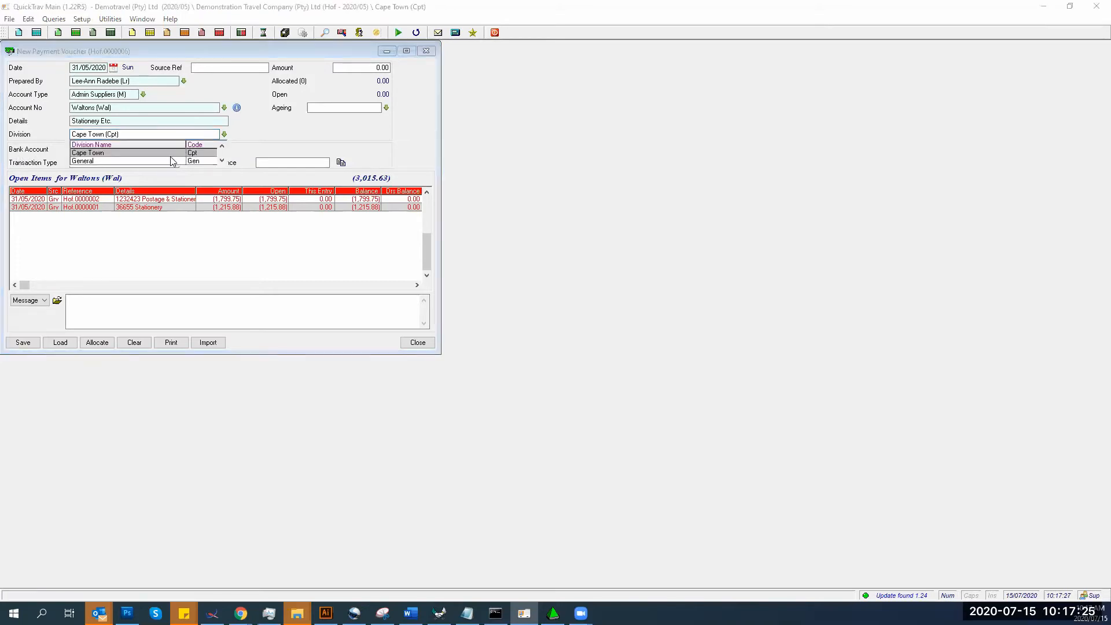
left_click(123, 161)
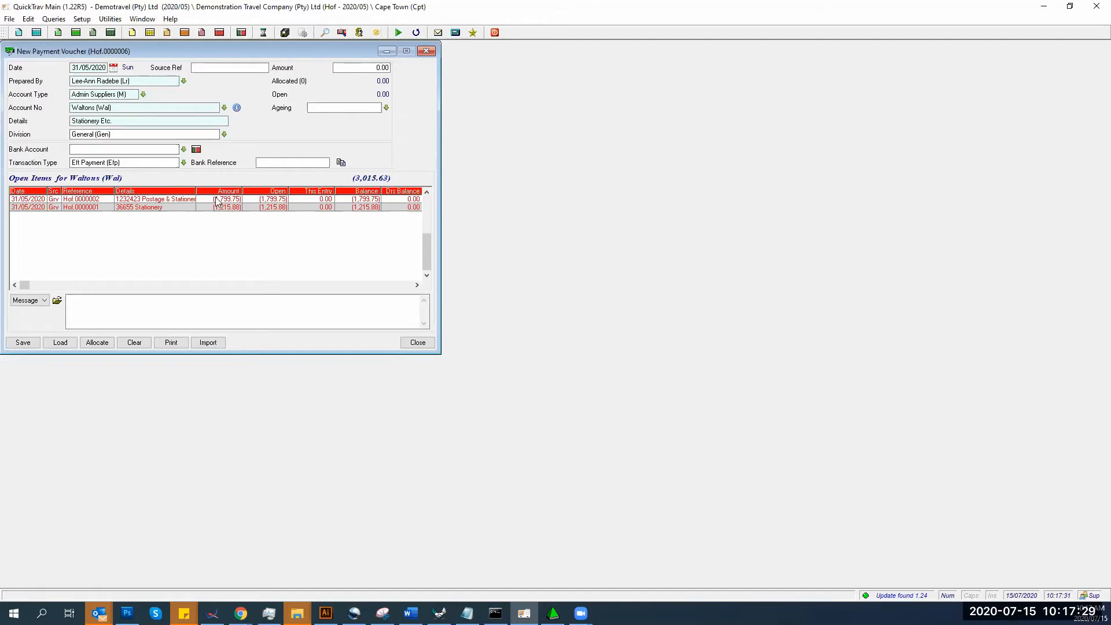
left_click(183, 151)
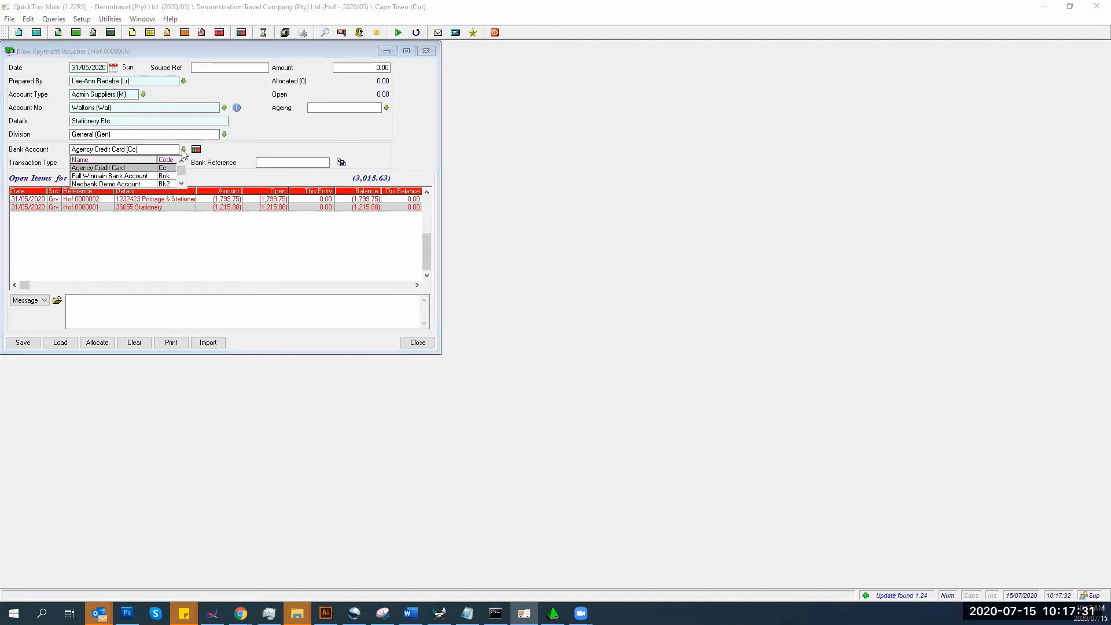
left_click(108, 177)
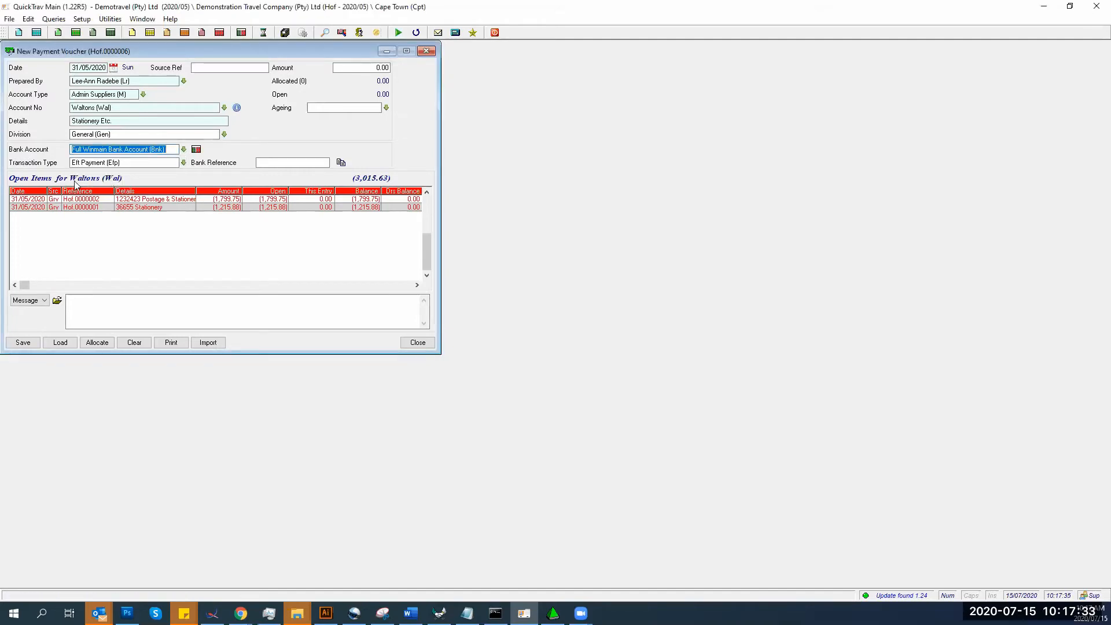
left_click(184, 163)
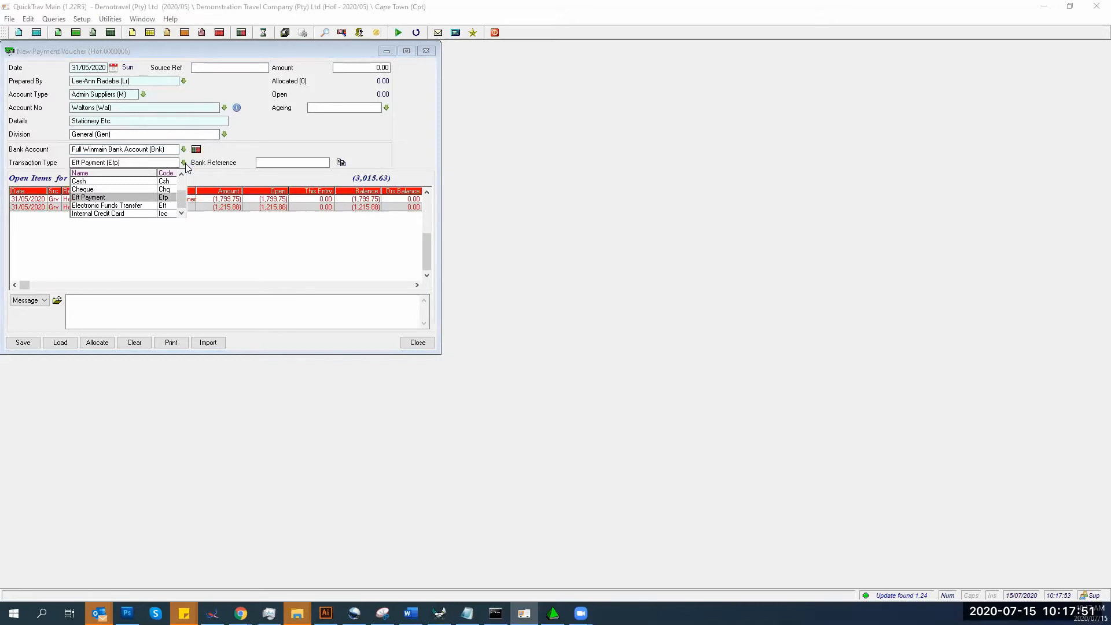
- Keep Eft Payment as the transaction type and enter bank reference BK1-001-A
left_click(151, 198)
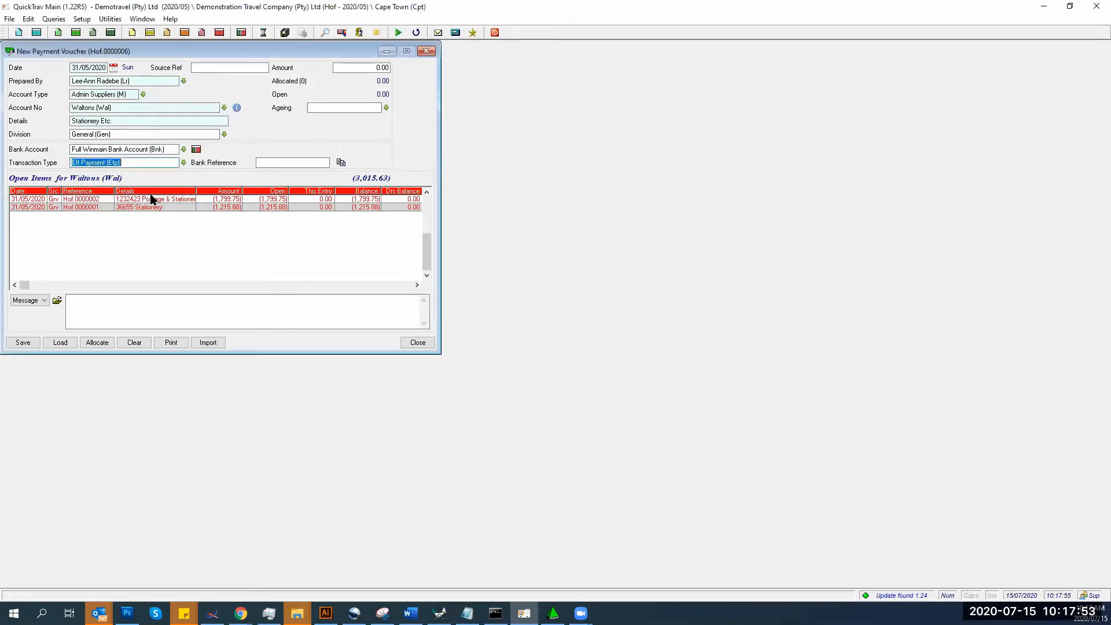
left_click(258, 162)
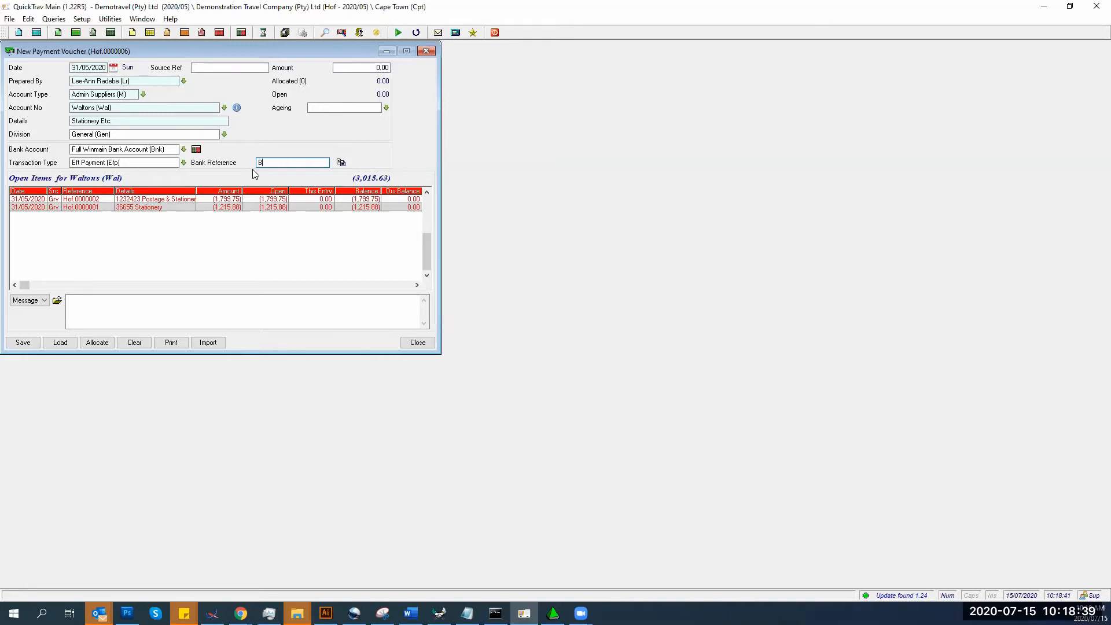
type("K1-001-A")
- Enter a 1799.75 payment and allocate it fully to the Postage & Stationery open item
left_click(346, 67)
type("1799")
type(".75")
key("Tab")
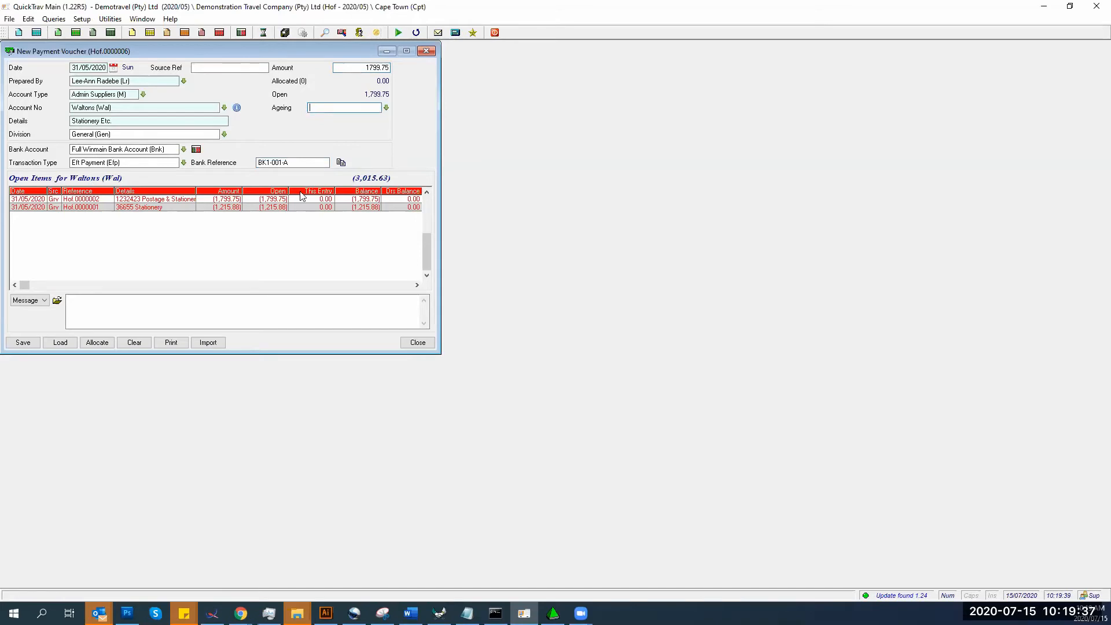
left_click(284, 200)
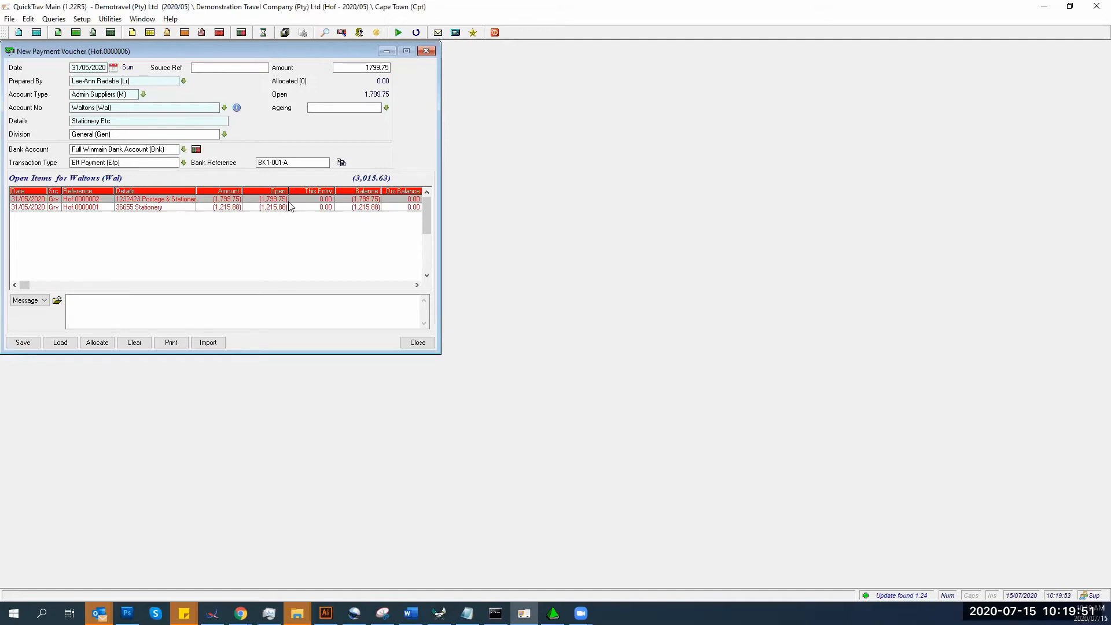
double_click(360, 200)
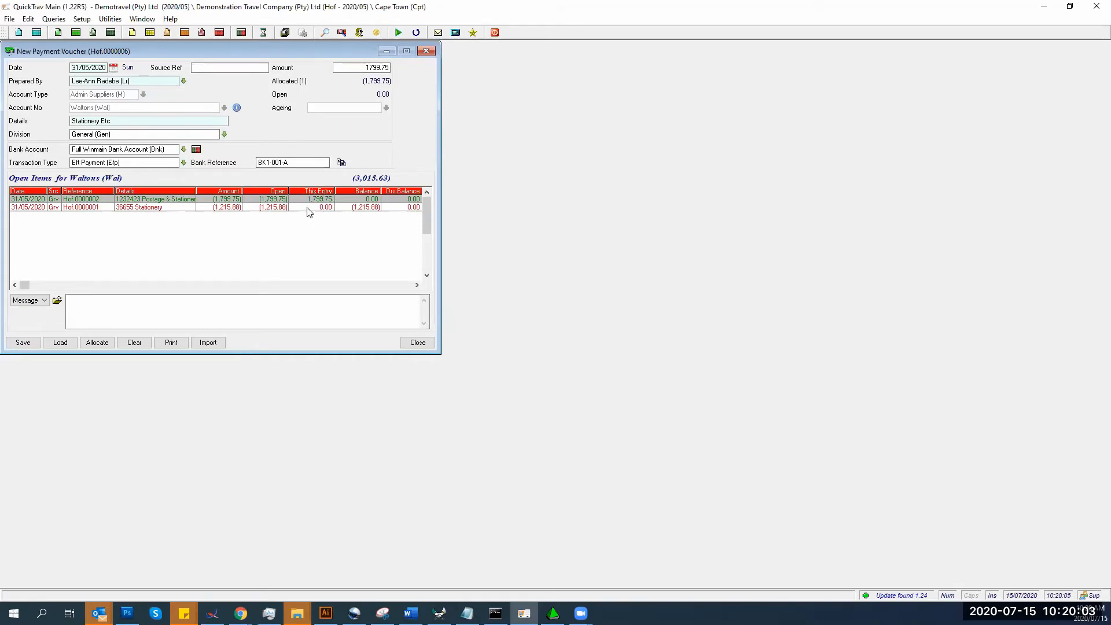
double_click(350, 203)
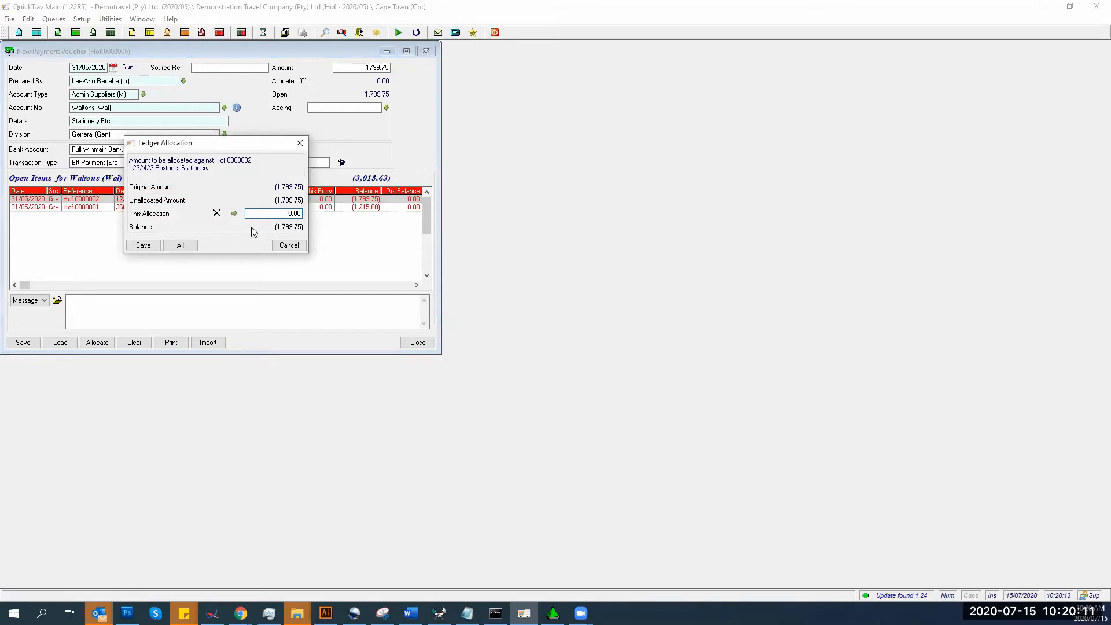
type("980.00")
key("Tab")
left_click(270, 214)
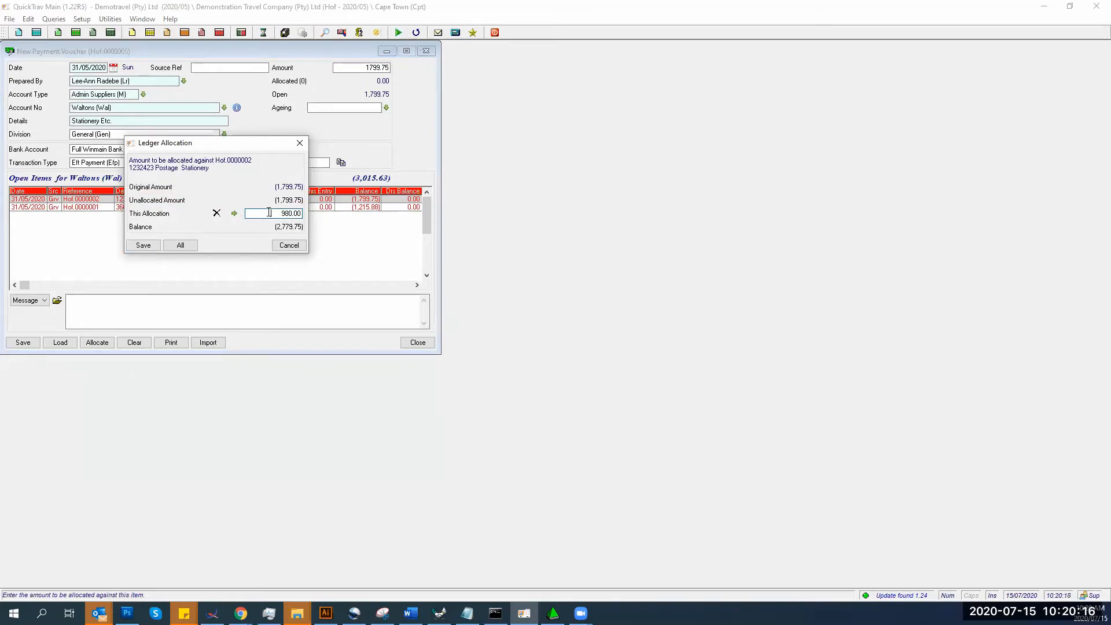
left_click(217, 214)
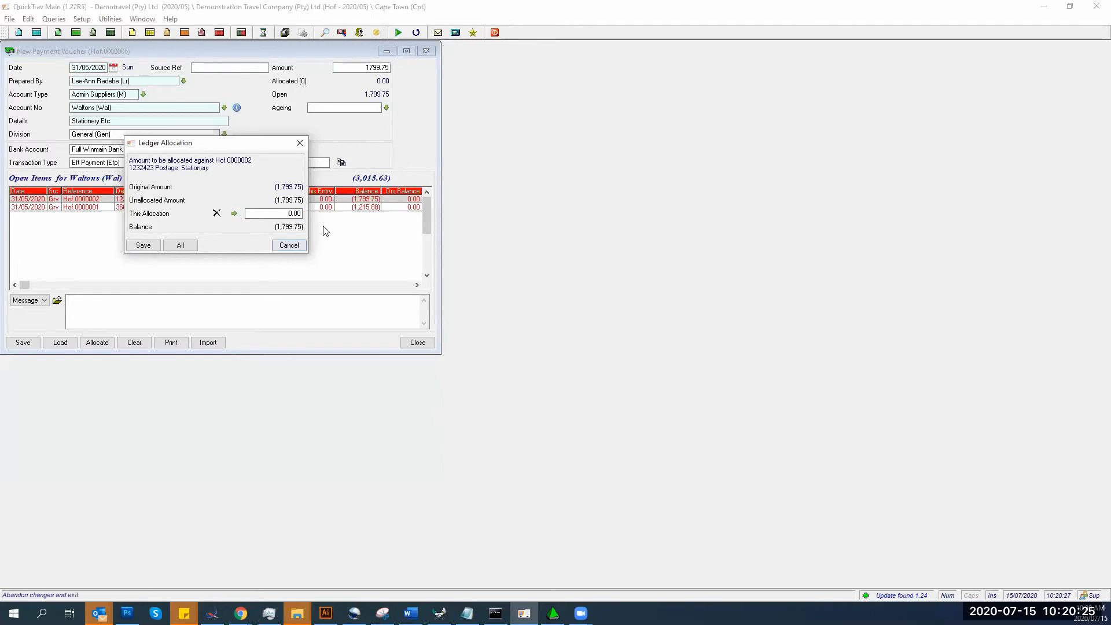
left_click(289, 246)
double_click(347, 199)
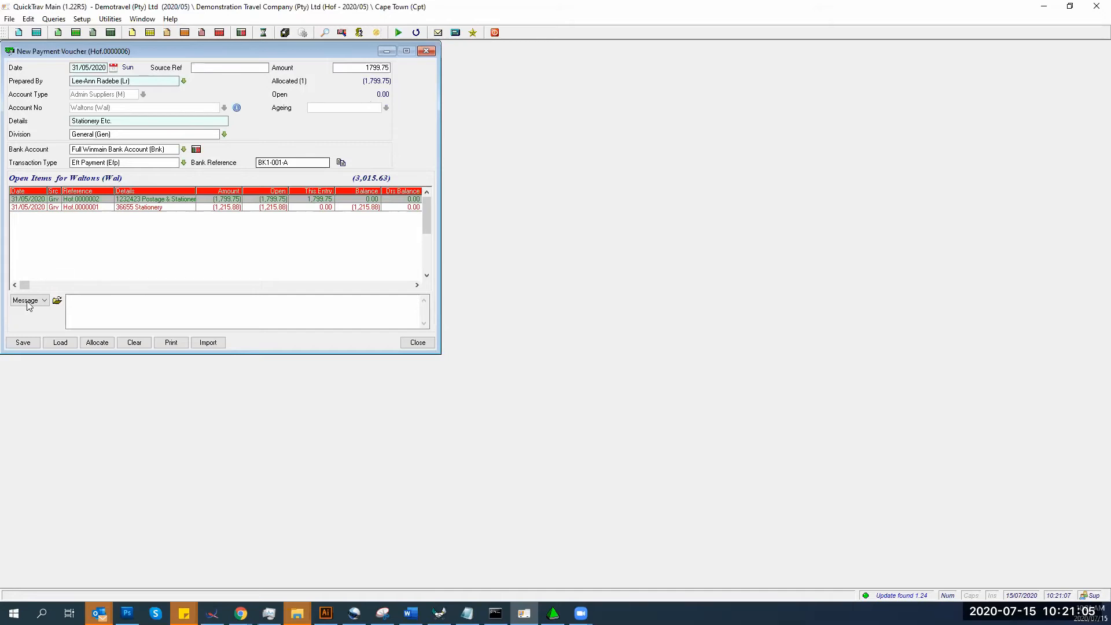
- Turn off Stay in Entry and save the 1799.75 Waltons voucher as Closed
right_click(23, 346)
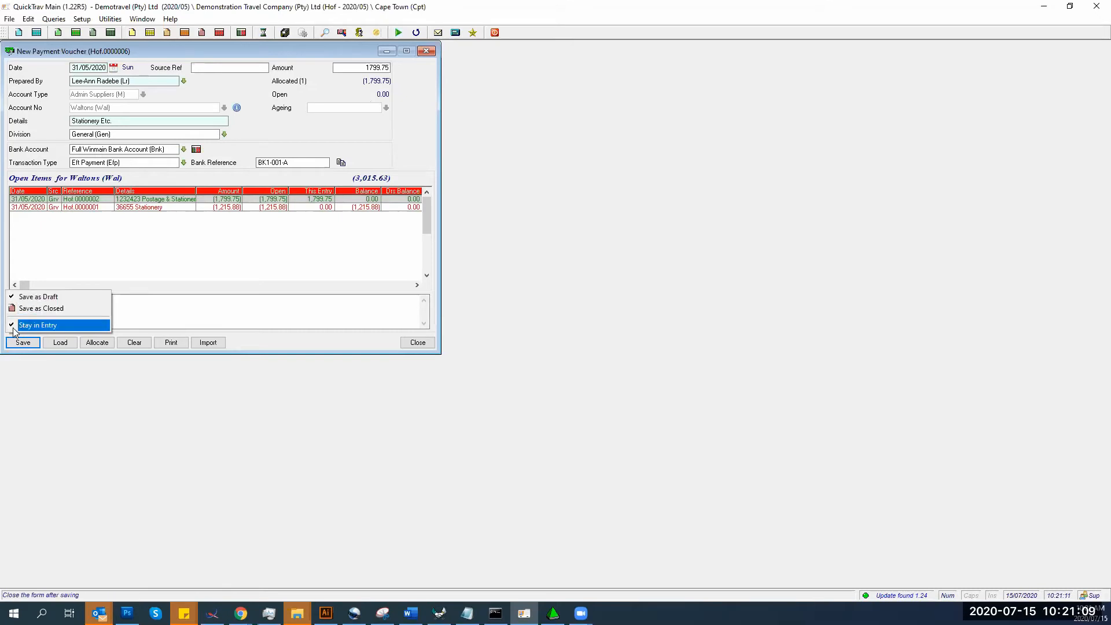
left_click(14, 328)
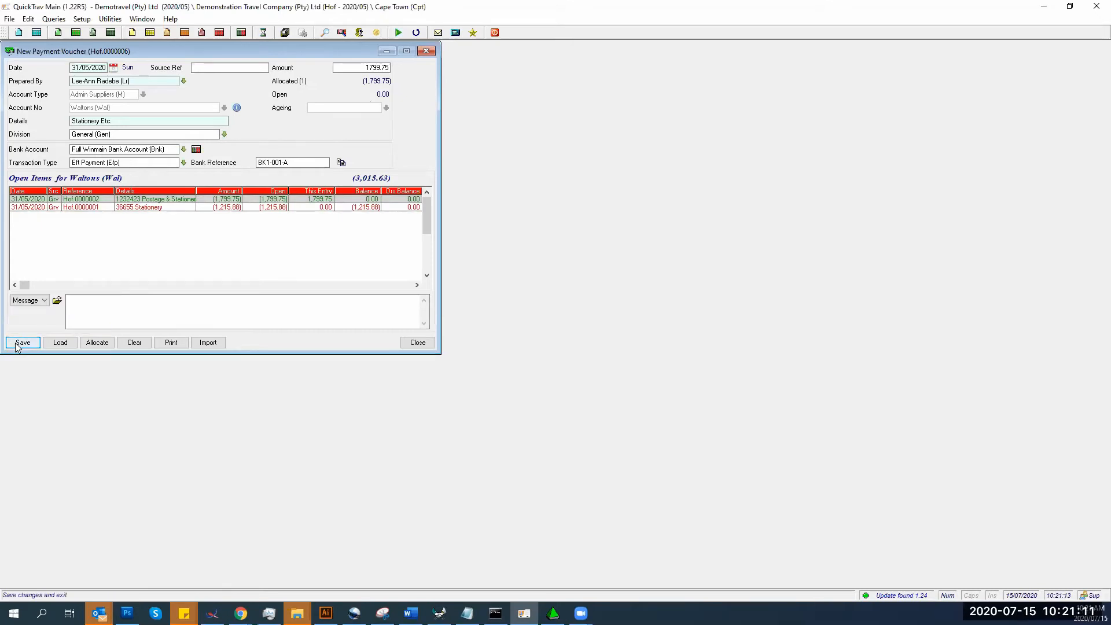
right_click(21, 344)
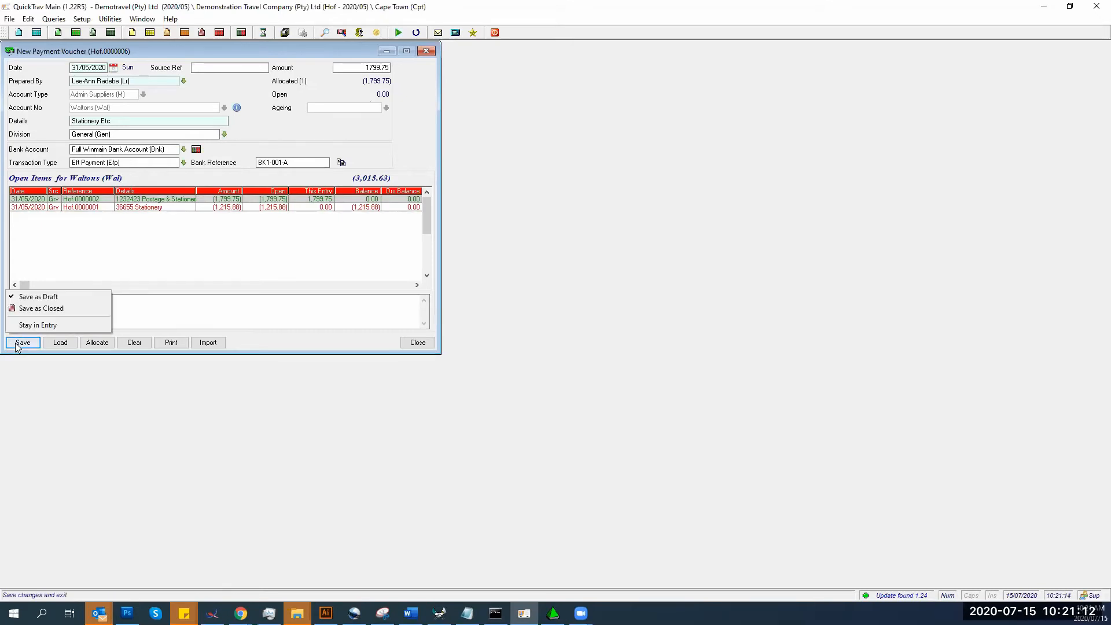
left_click(26, 313)
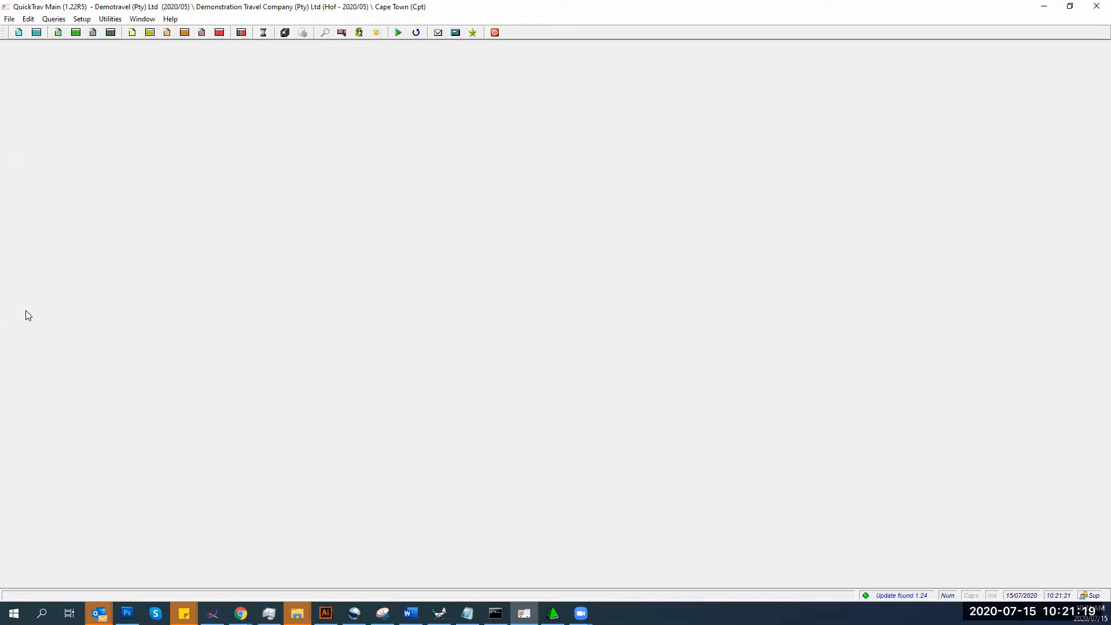
- Open the Full Winmain Bank Account Current cash book in Recon view and dismiss the date warning
left_click(244, 33)
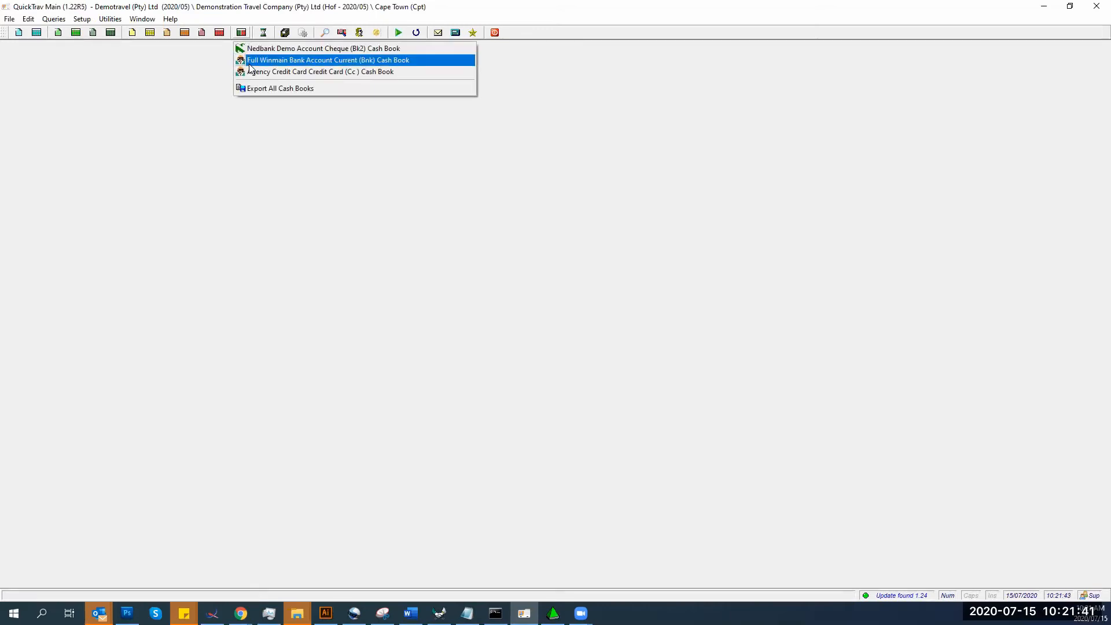
left_click(249, 63)
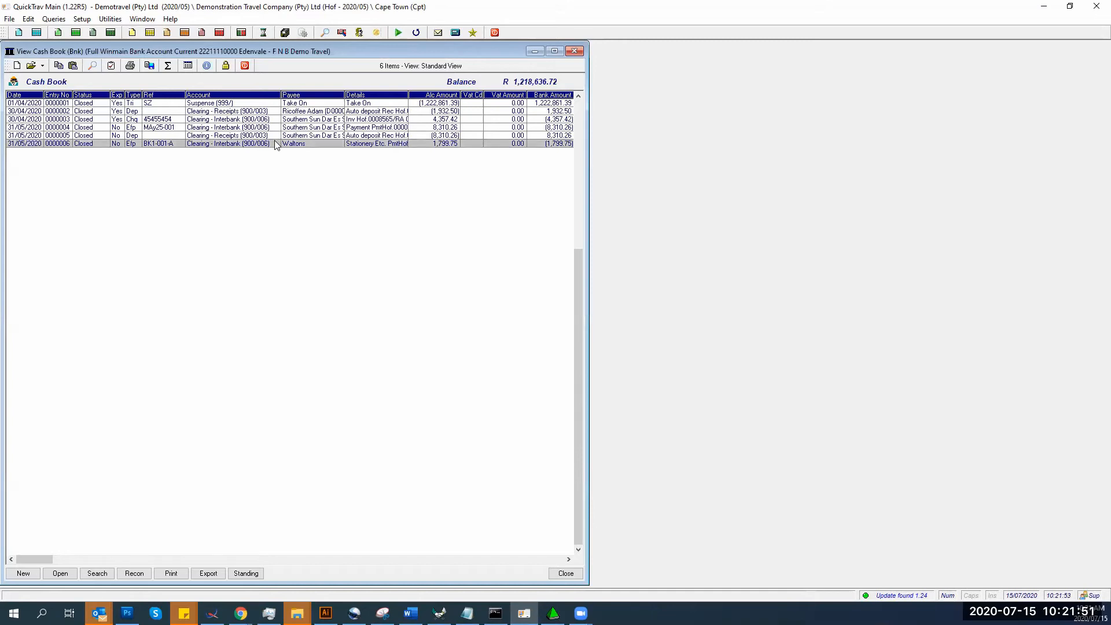
left_click(135, 573)
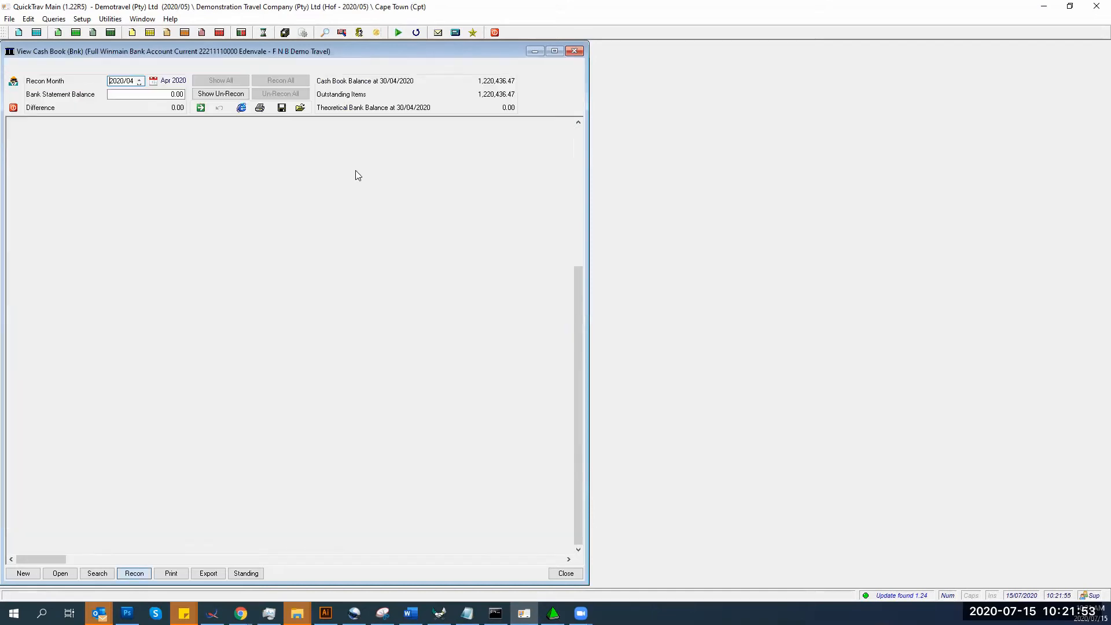
double_click(355, 169)
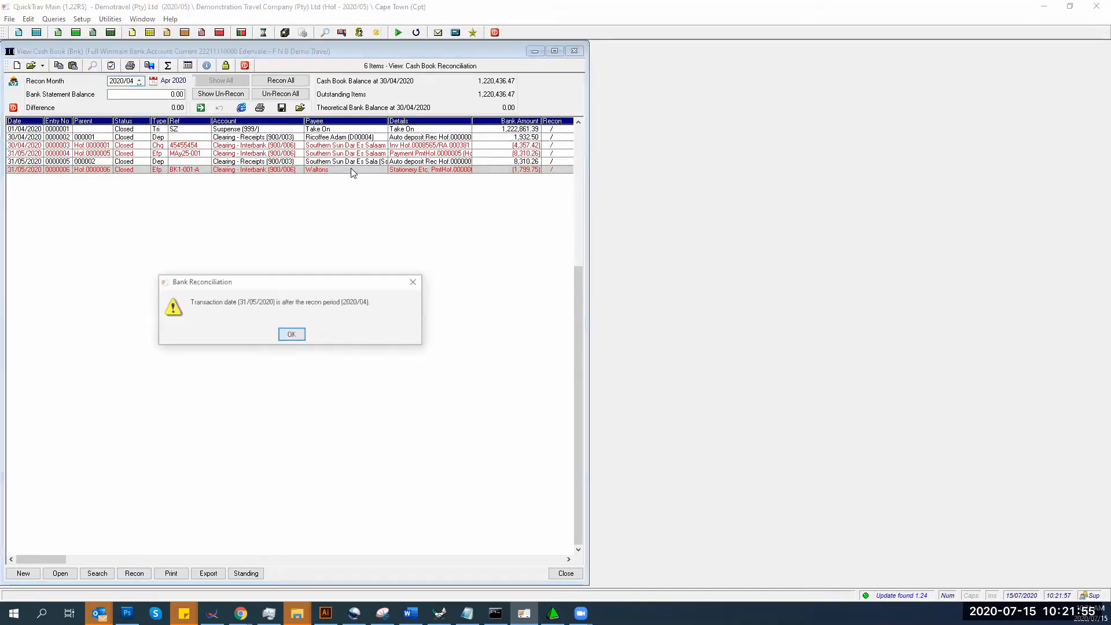
left_click(291, 336)
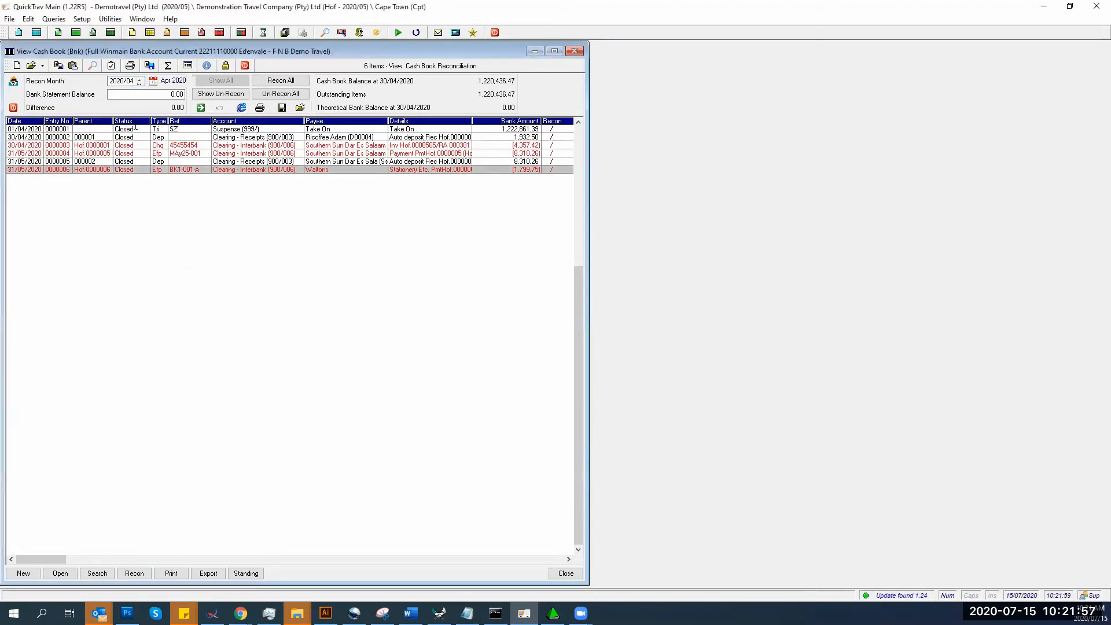
- Change the recon month to 2020/05 and reconcile the 1,799.75 Waltons payment
left_click(108, 80)
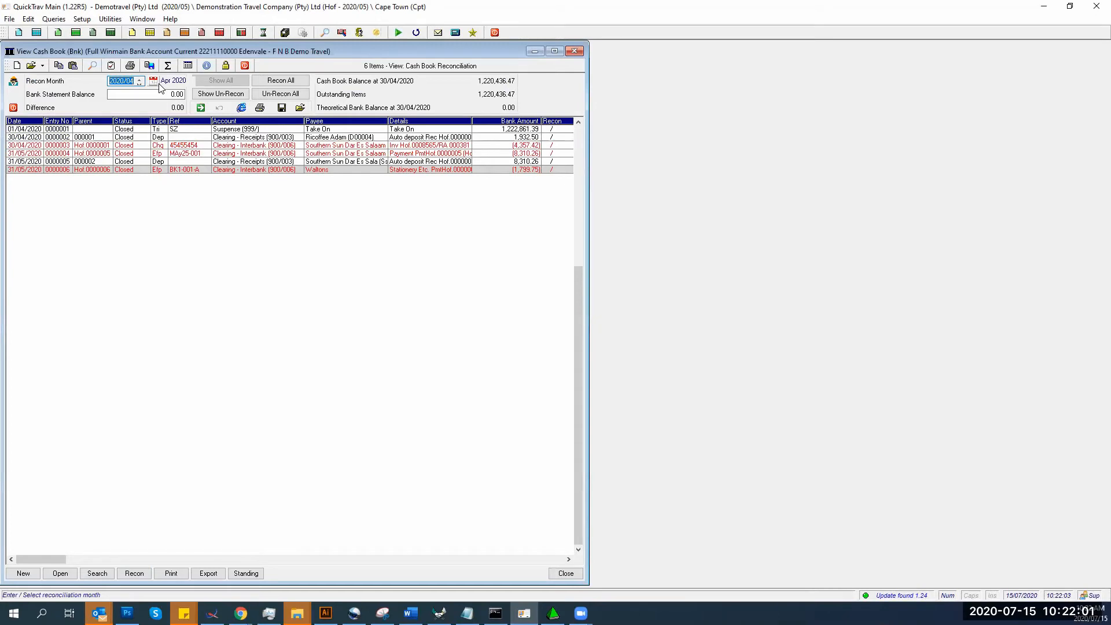
type("2020/05")
key("Tab")
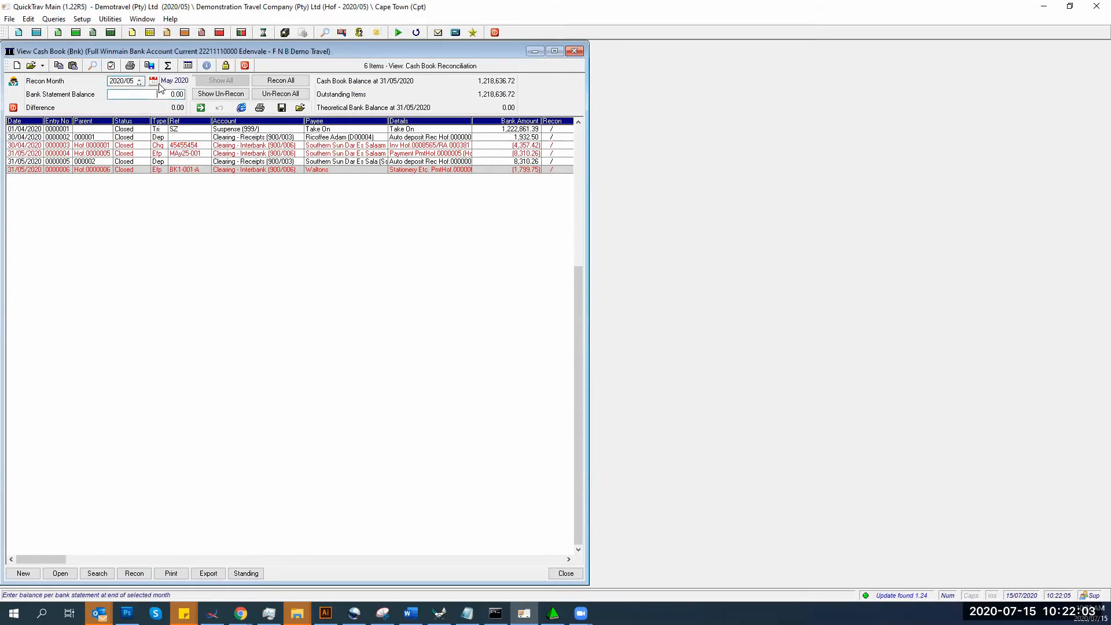
left_click(219, 171)
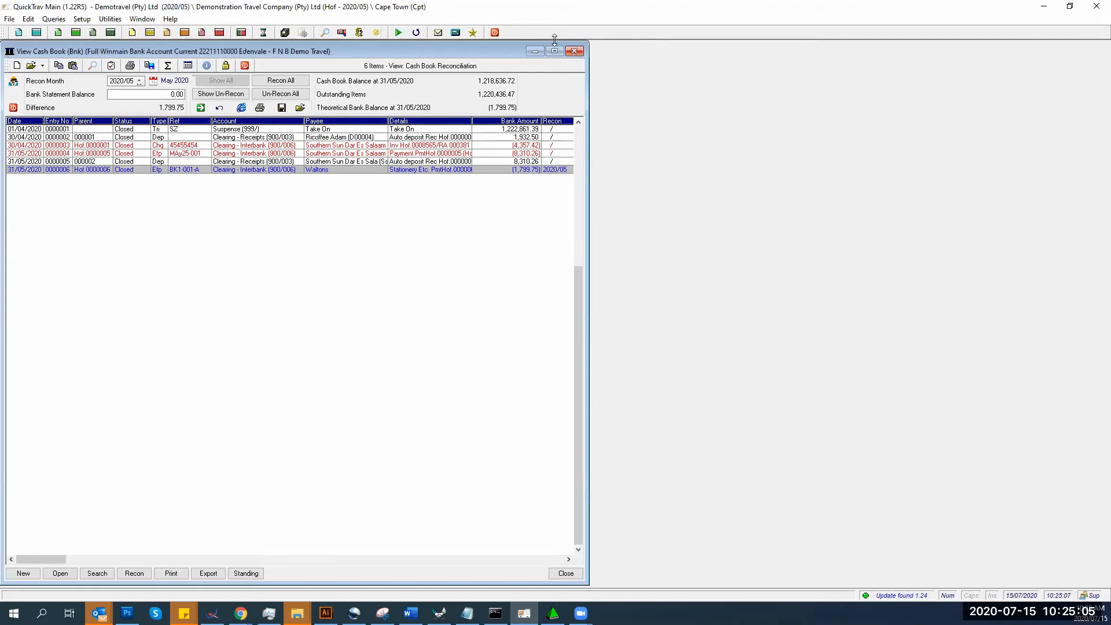
- Close the View Cash Book reconciliation window
left_click(573, 52)
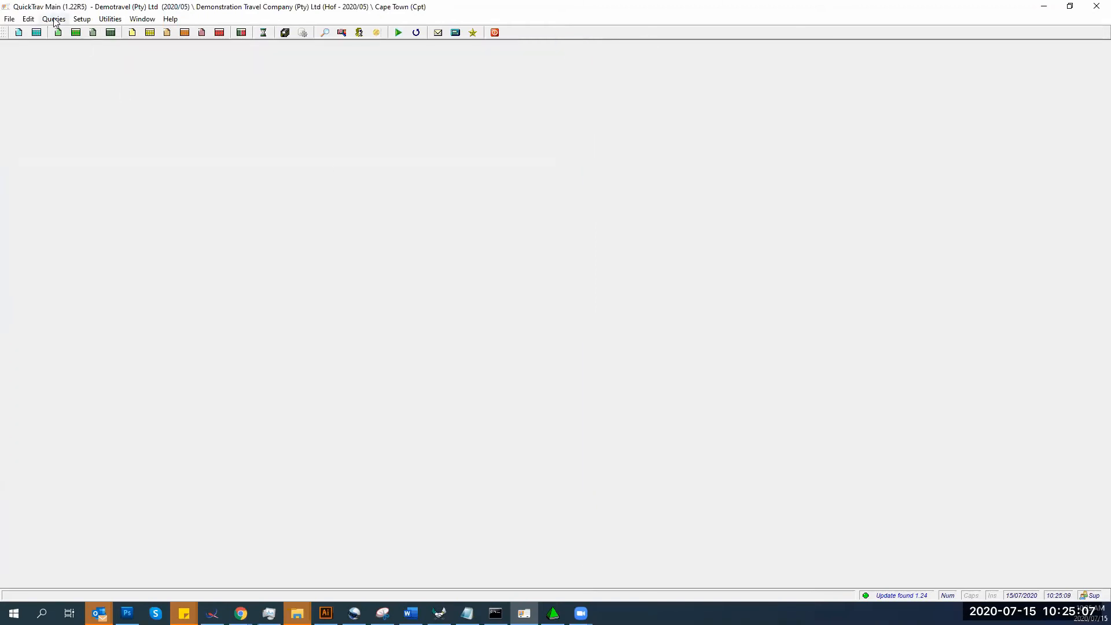